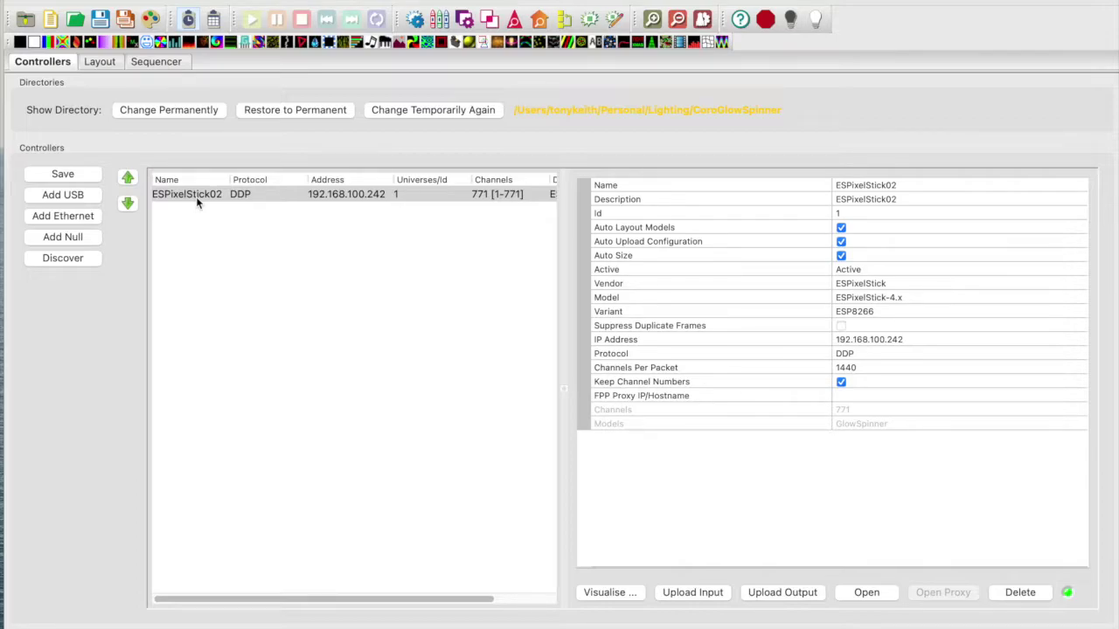
Check which models are assigned to the controller's ports, then close the port view
left_click(624, 594)
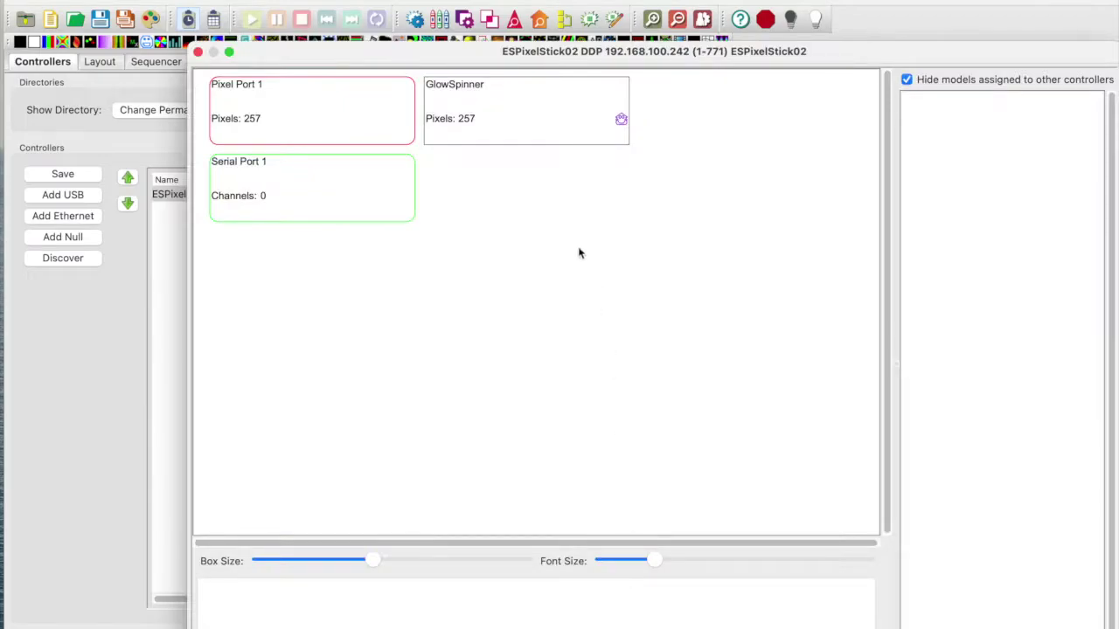
mouse_move(503, 79)
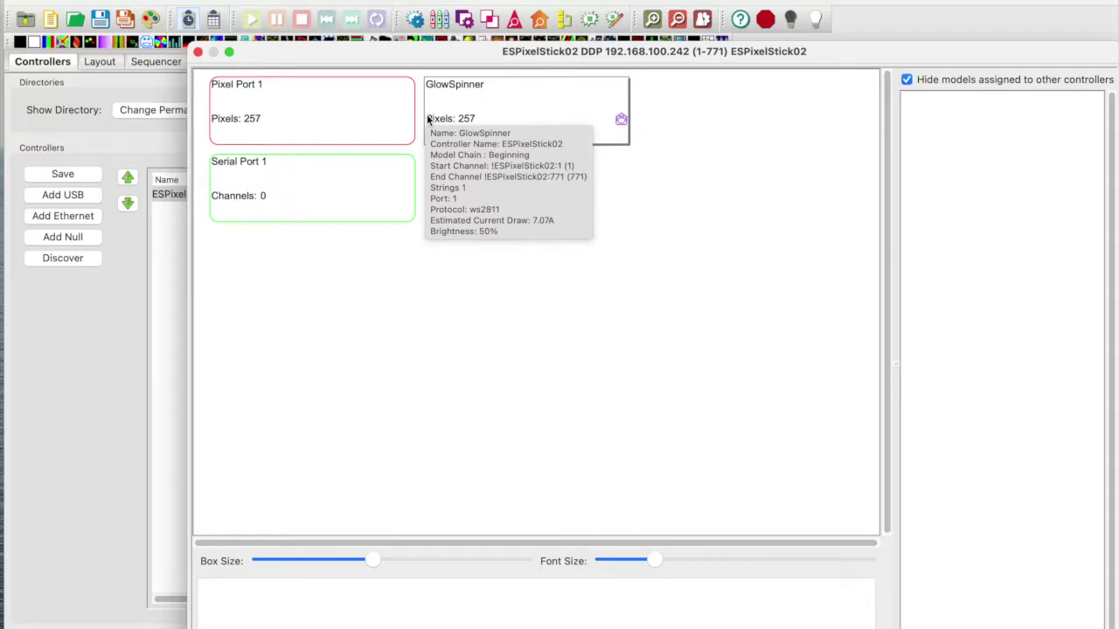
left_click(199, 53)
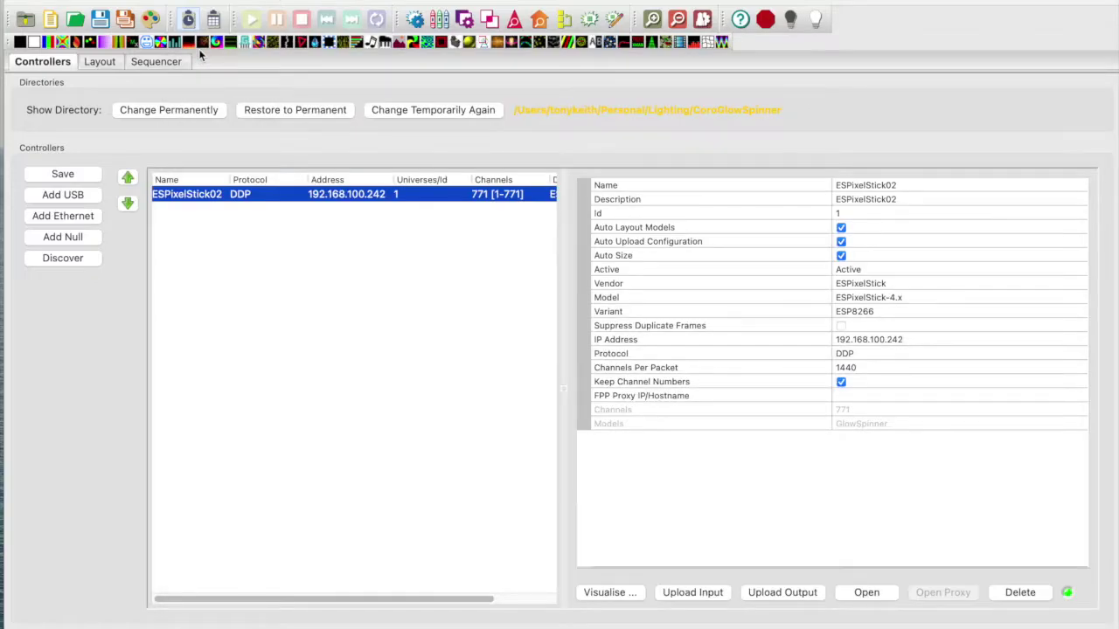
Open the GlowSpinner's custom model grid editor from Layout, moved higher and enlarged
left_click(100, 63)
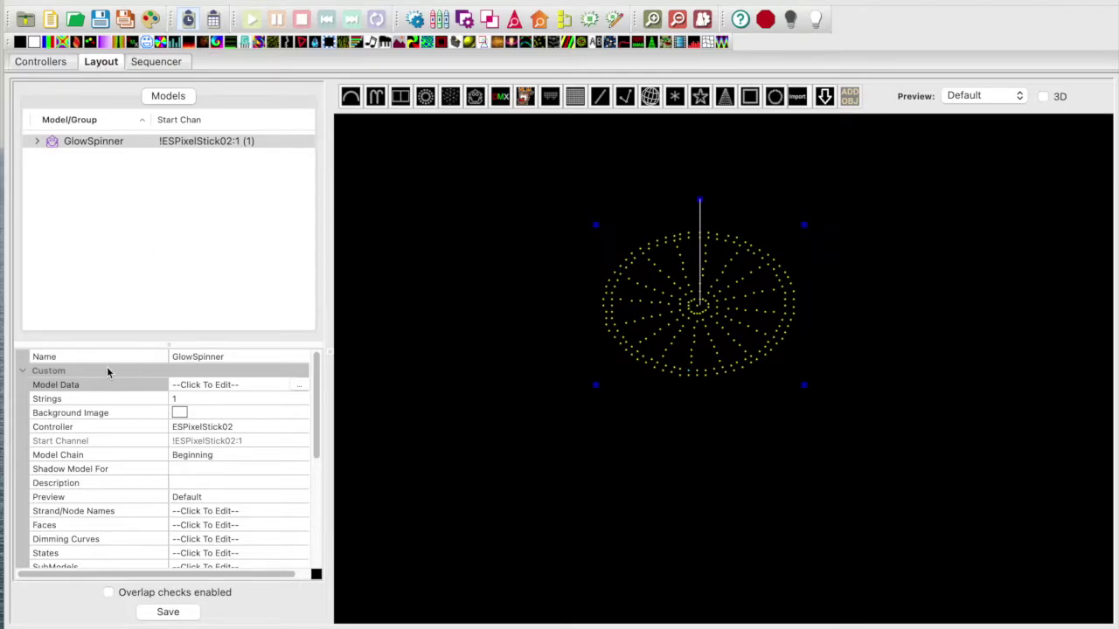
left_click(300, 389)
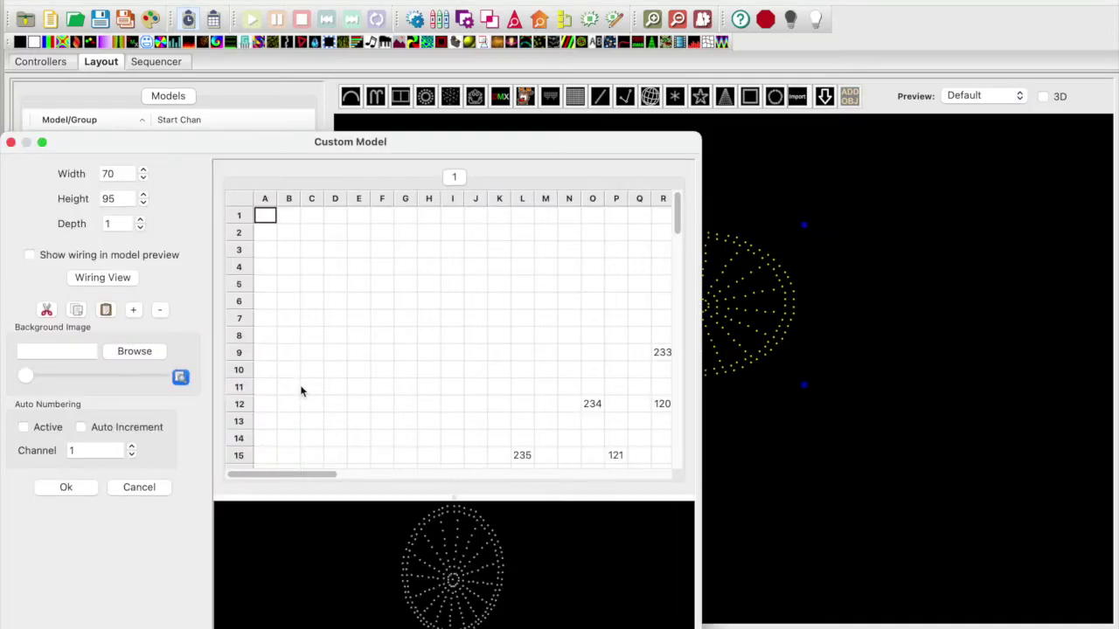
left_click_drag(365, 142, 459, 4)
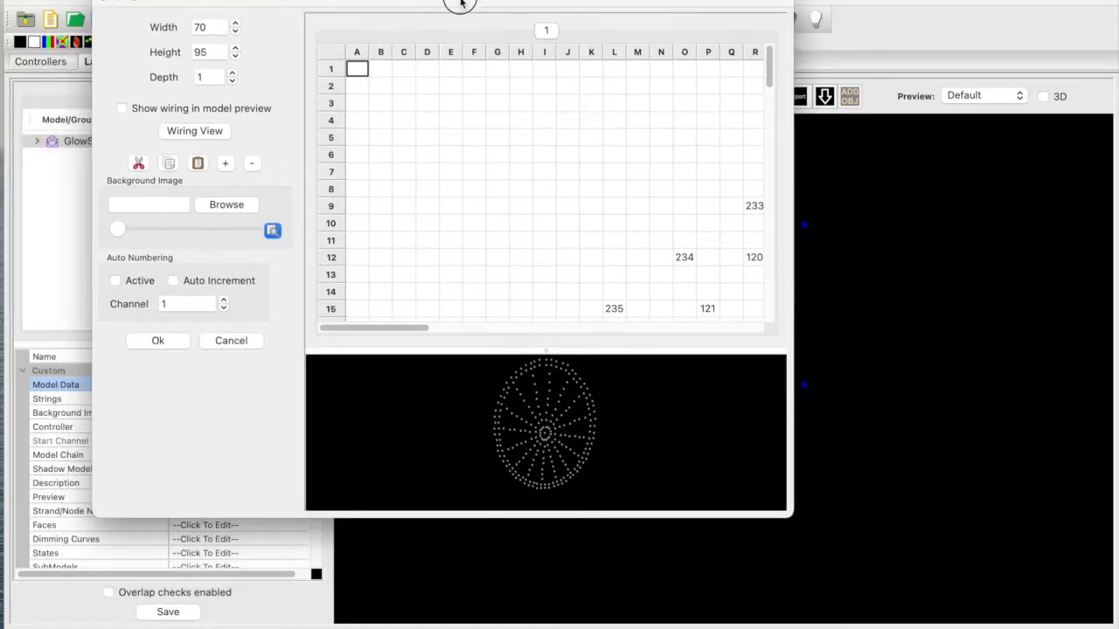
left_click_drag(792, 516, 1017, 597)
Scroll around the 70 × 95 grid to review node numbers running up to 257
scroll(775, 250, "down", 10)
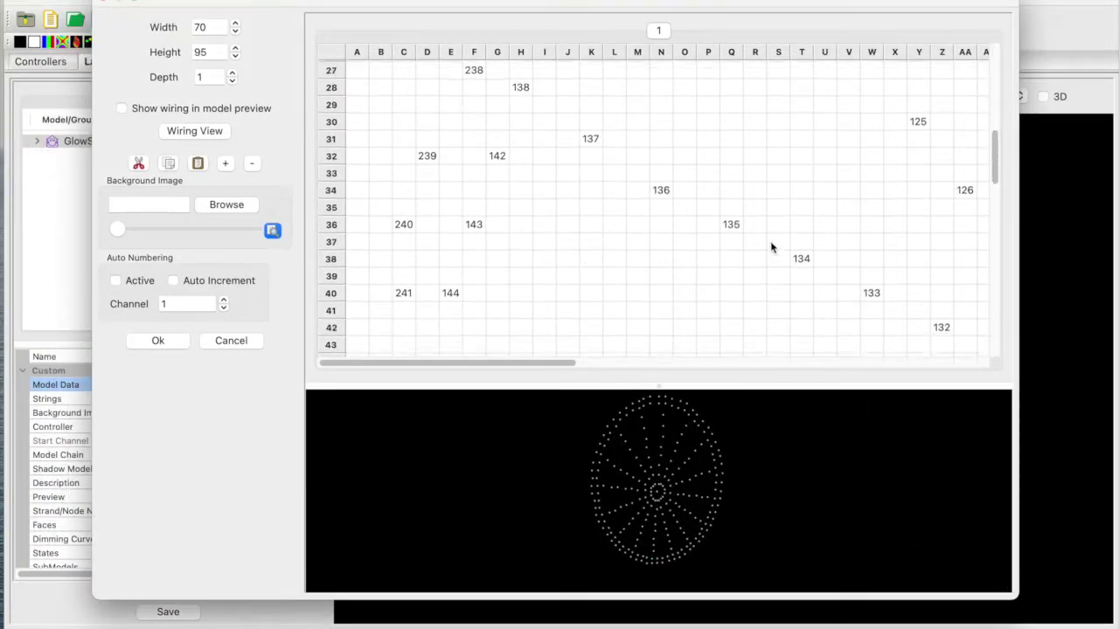
scroll(771, 247, "down", 5)
scroll(771, 247, "right", 3)
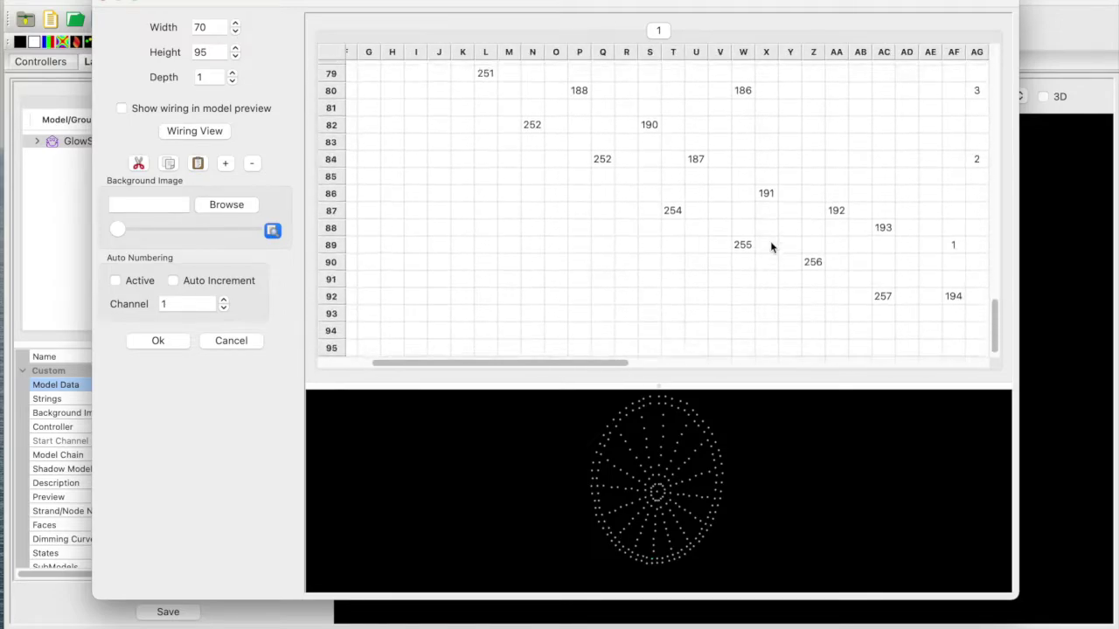
scroll(771, 247, "right", 3)
scroll(771, 248, "up", 1)
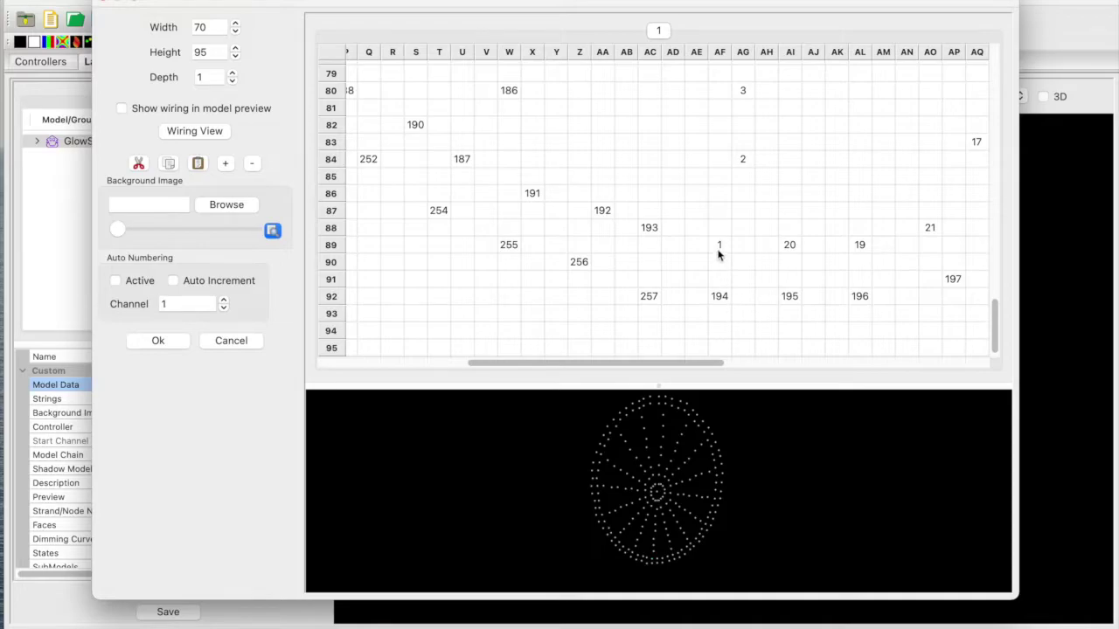
scroll(795, 300, "right", 10)
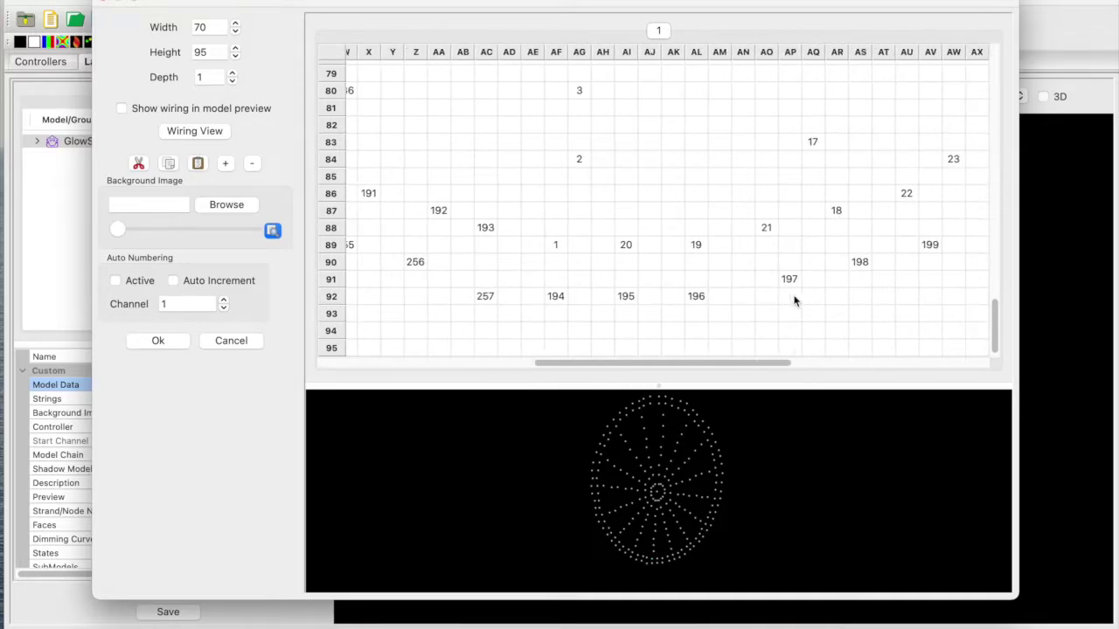
scroll(794, 300, "up", 4)
scroll(794, 299, "up", 15)
scroll(795, 300, "right", 2)
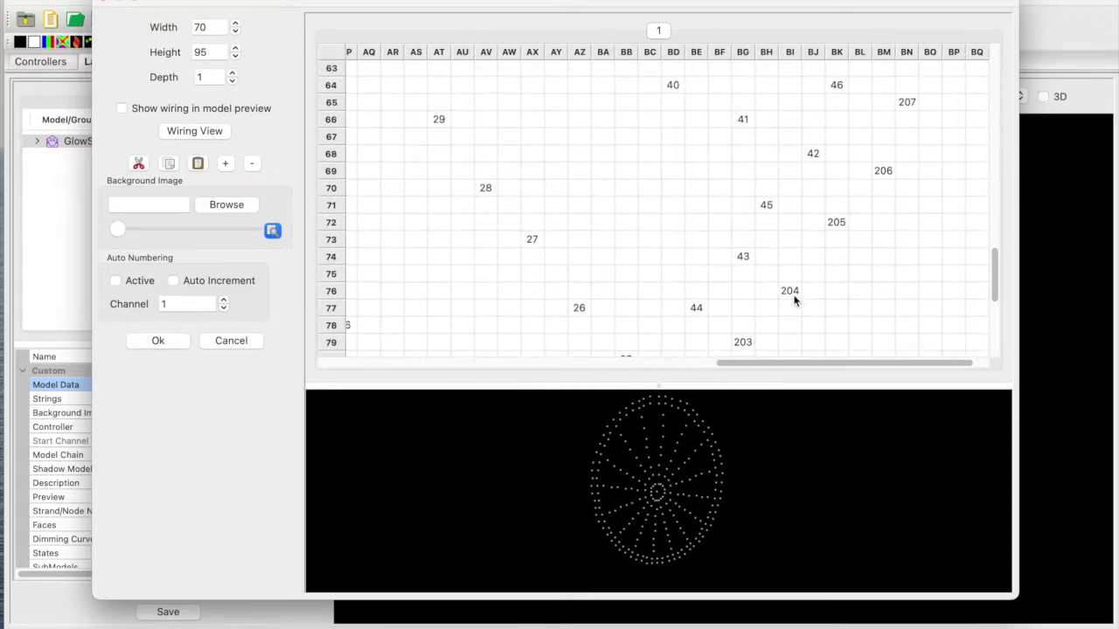
scroll(795, 300, "up", 8)
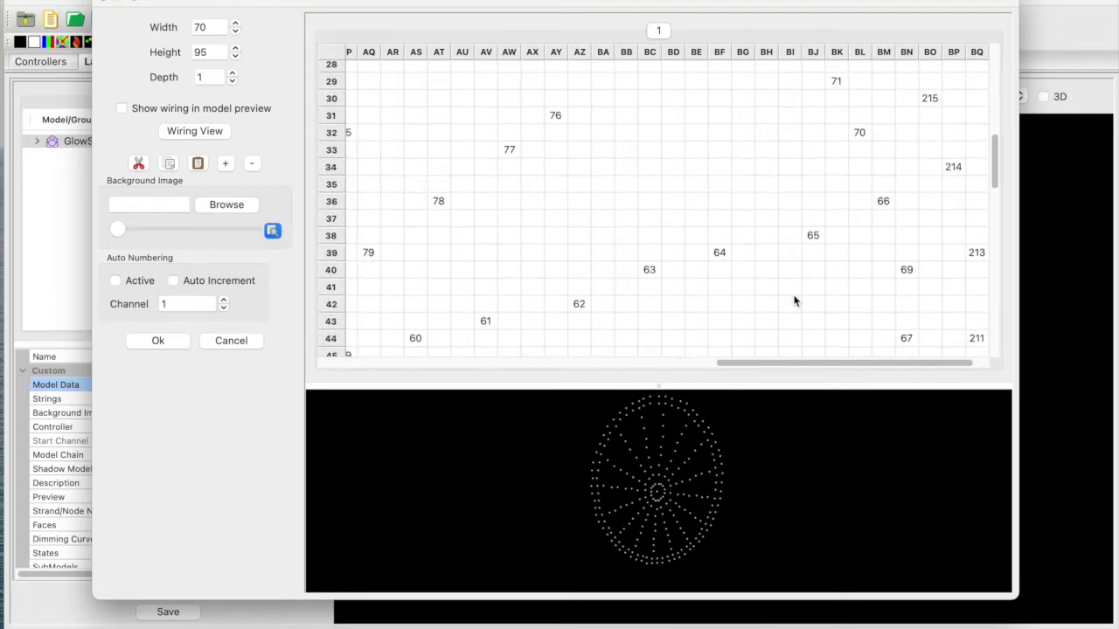
scroll(795, 299, "up", 5)
scroll(794, 300, "left", 10)
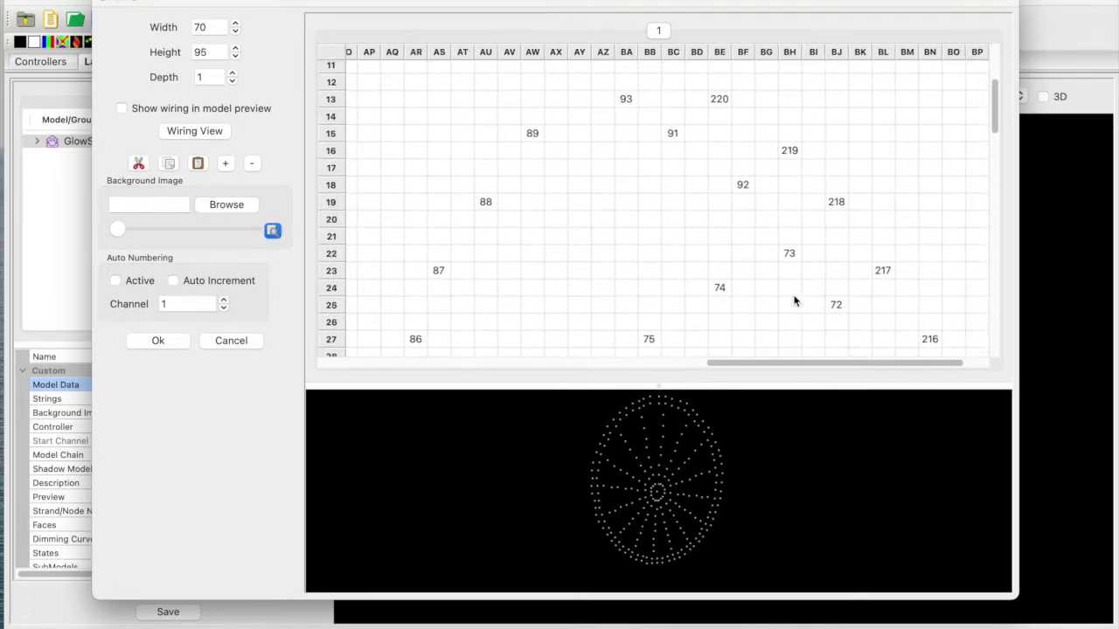
scroll(794, 300, "down", 4)
scroll(795, 300, "left", 9)
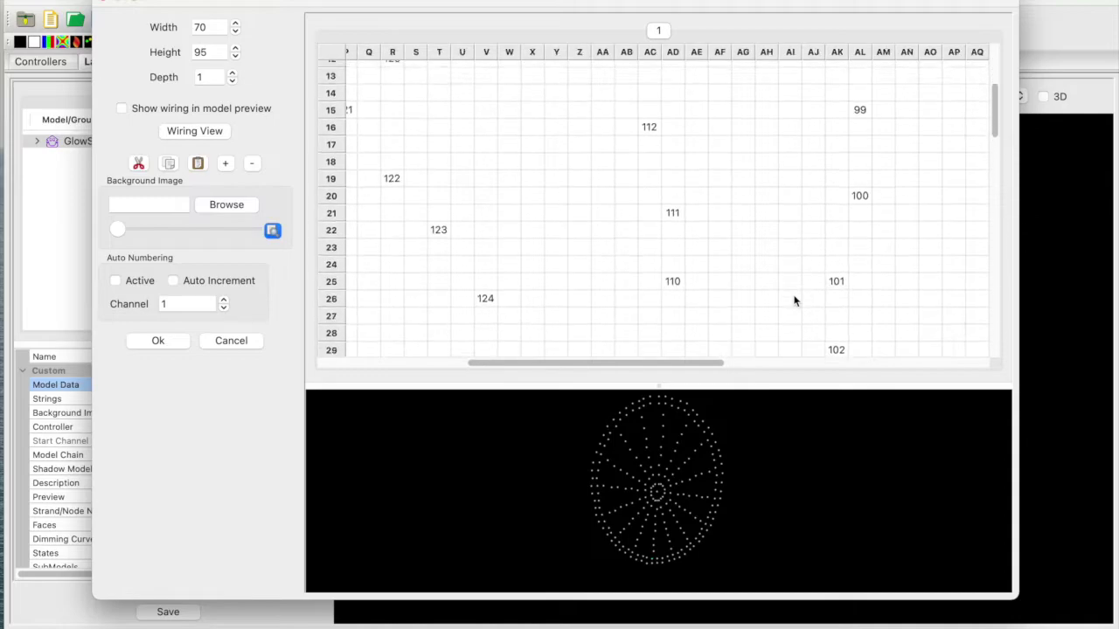
scroll(795, 300, "up", 5)
scroll(794, 300, "down", 5)
scroll(795, 300, "down", 20)
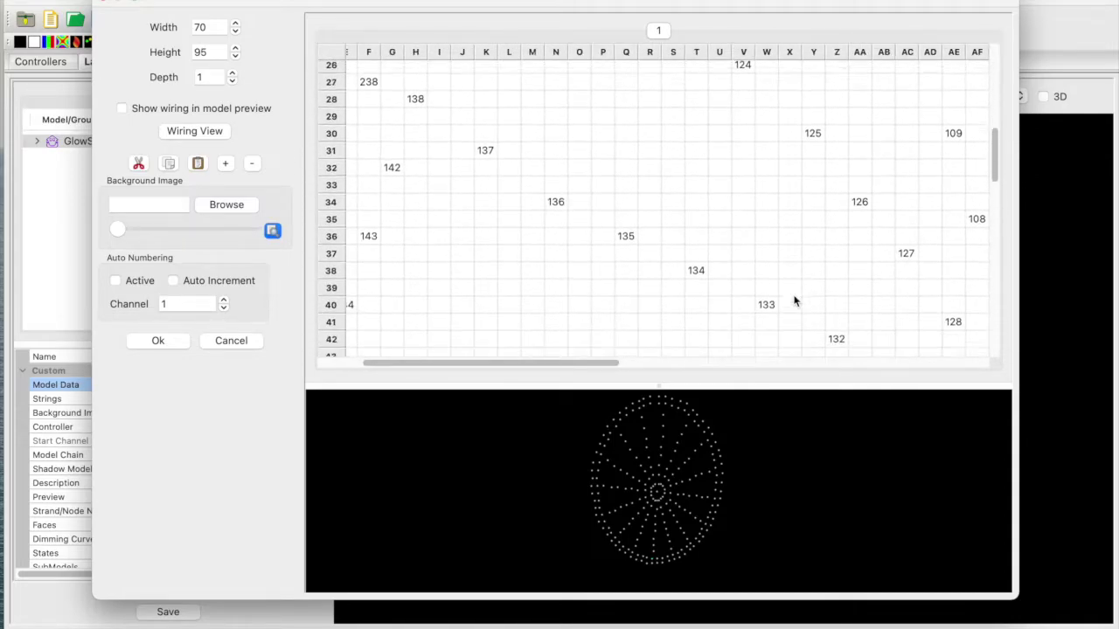
scroll(794, 300, "left", 3)
scroll(795, 301, "down", 3)
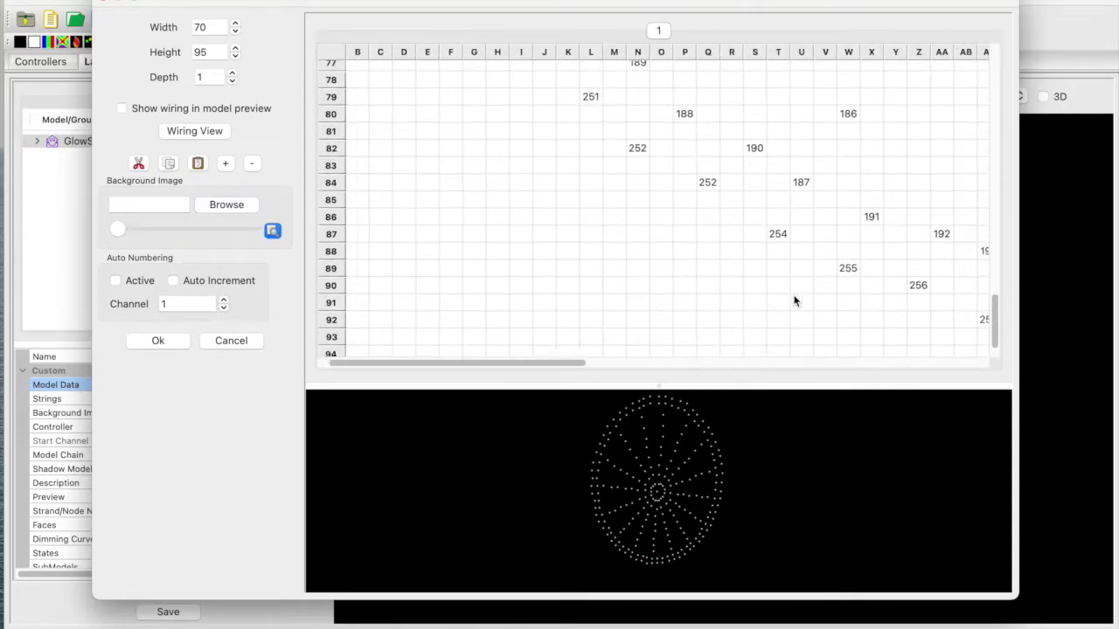
scroll(794, 302, "right", 5)
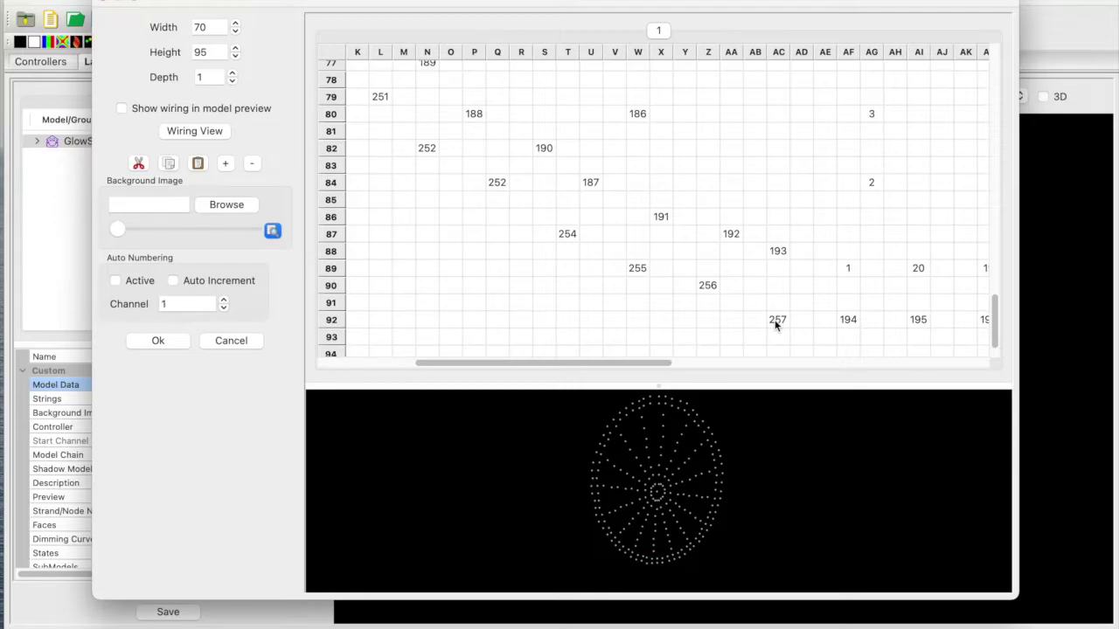
Cancel the model grid and open the GlowSpinner's SubModels editor, repositioned and enlarged
left_click(243, 341)
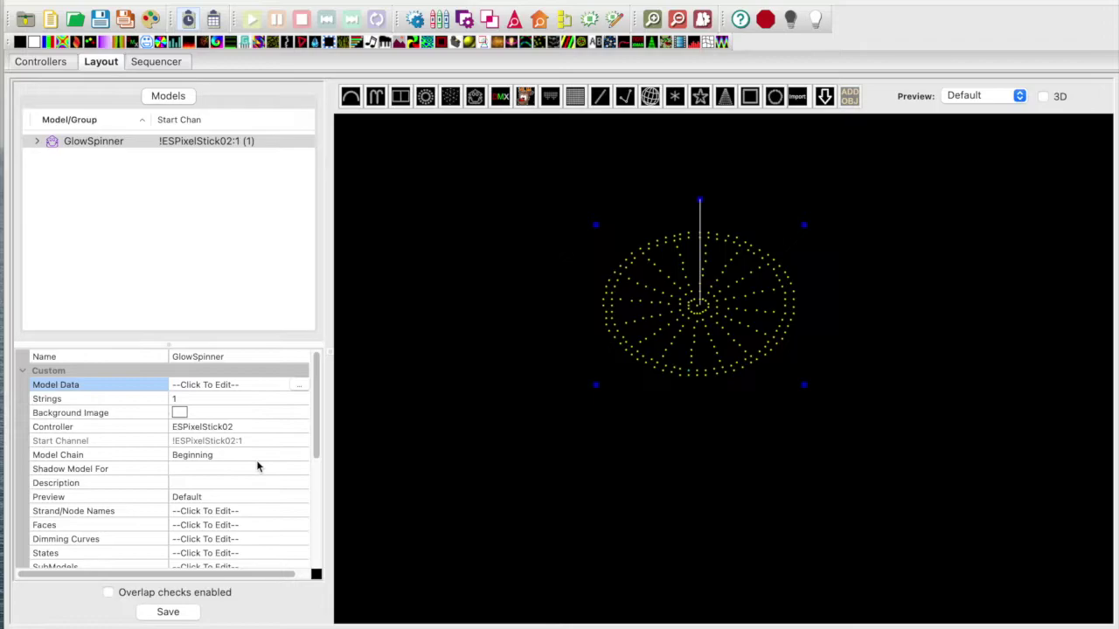
scroll(260, 463, "down", 3)
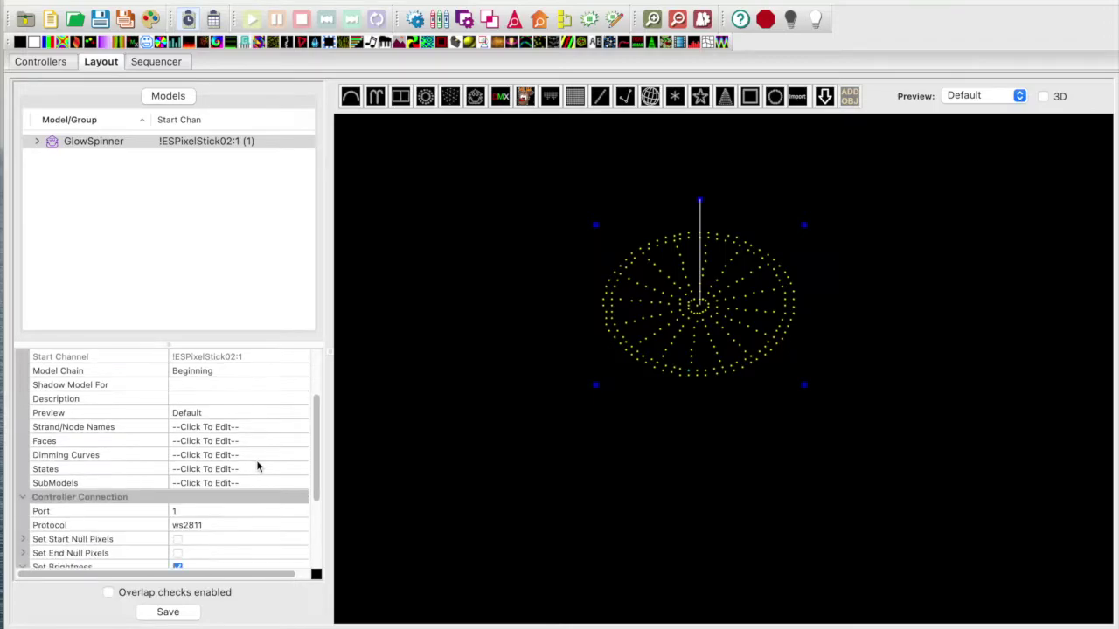
left_click(303, 488)
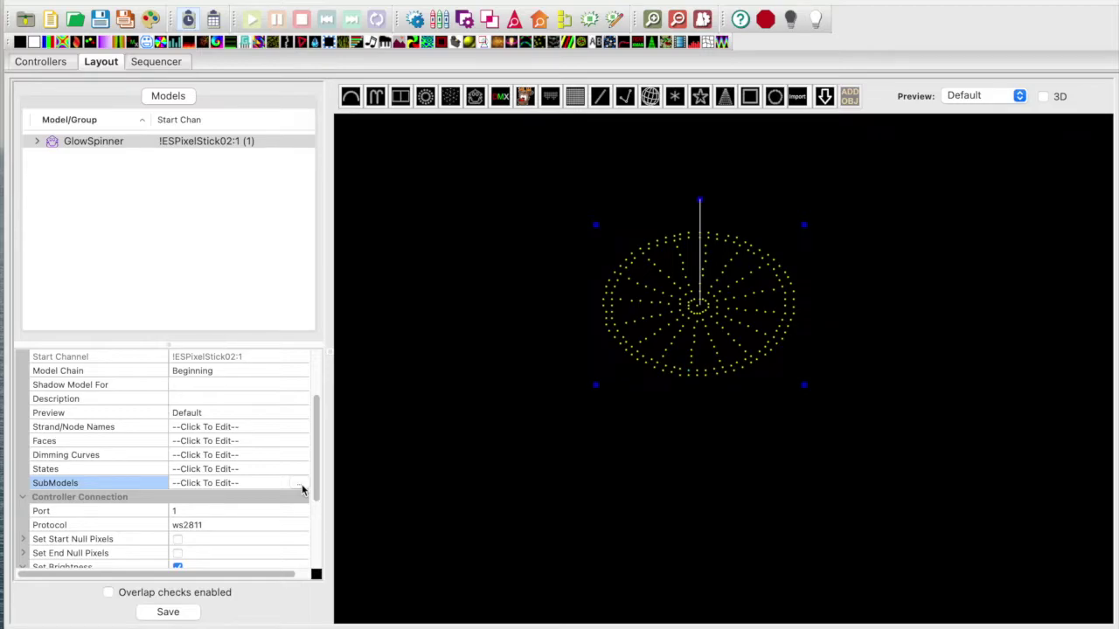
left_click(301, 485)
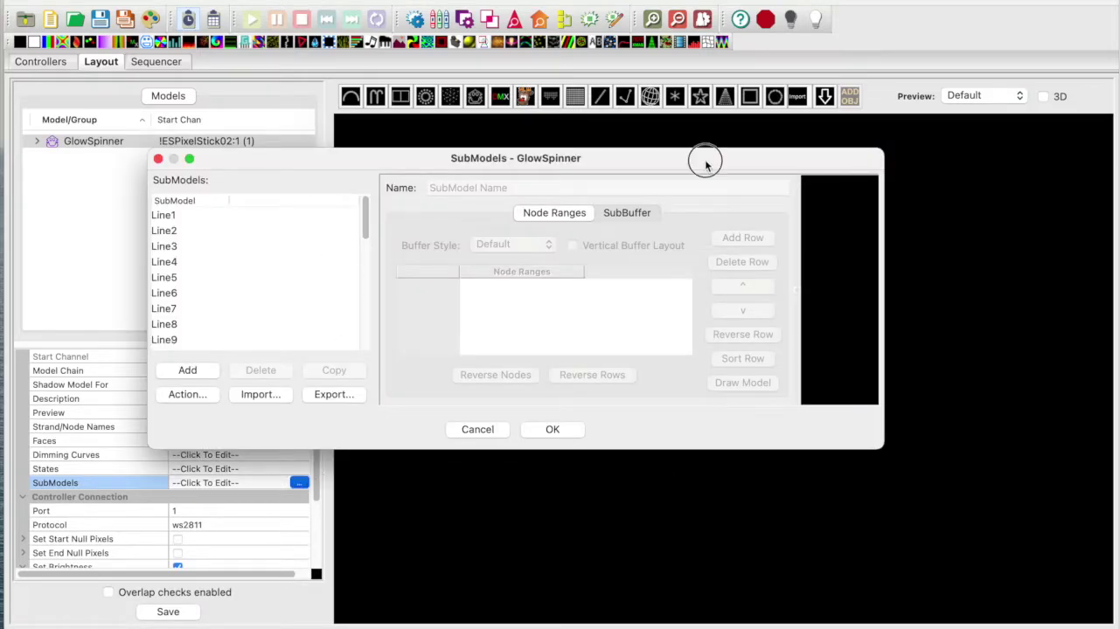
left_click_drag(706, 164, 630, 102)
left_click_drag(806, 384, 1042, 514)
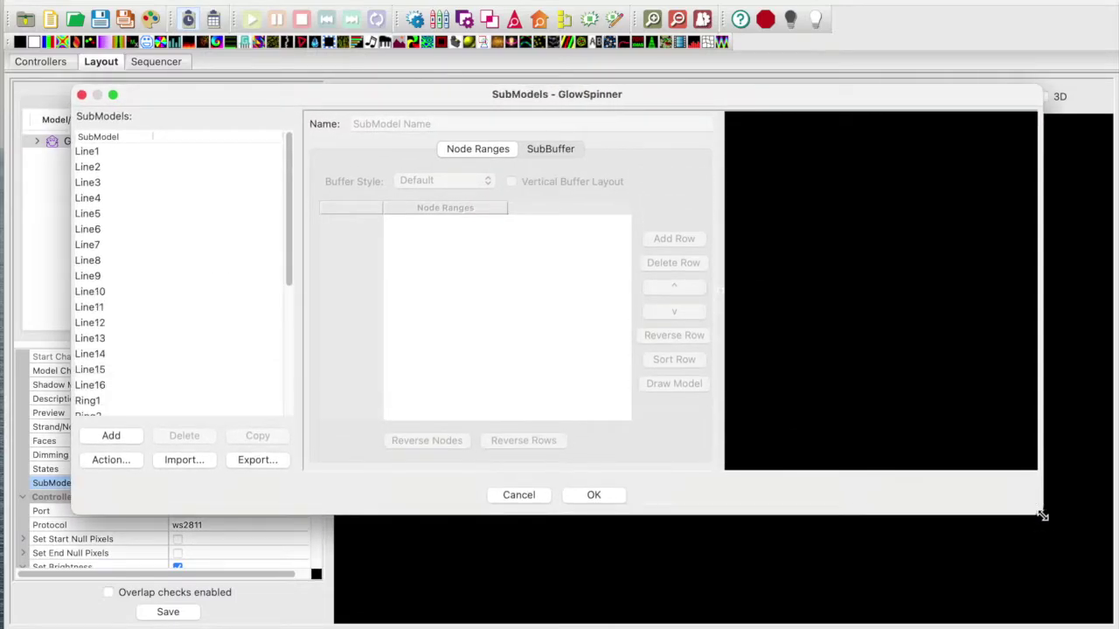
Step through submodels Line1 to Line16 and Ring6 to Ring10, reaching the combined Rings submodel
left_click(130, 153)
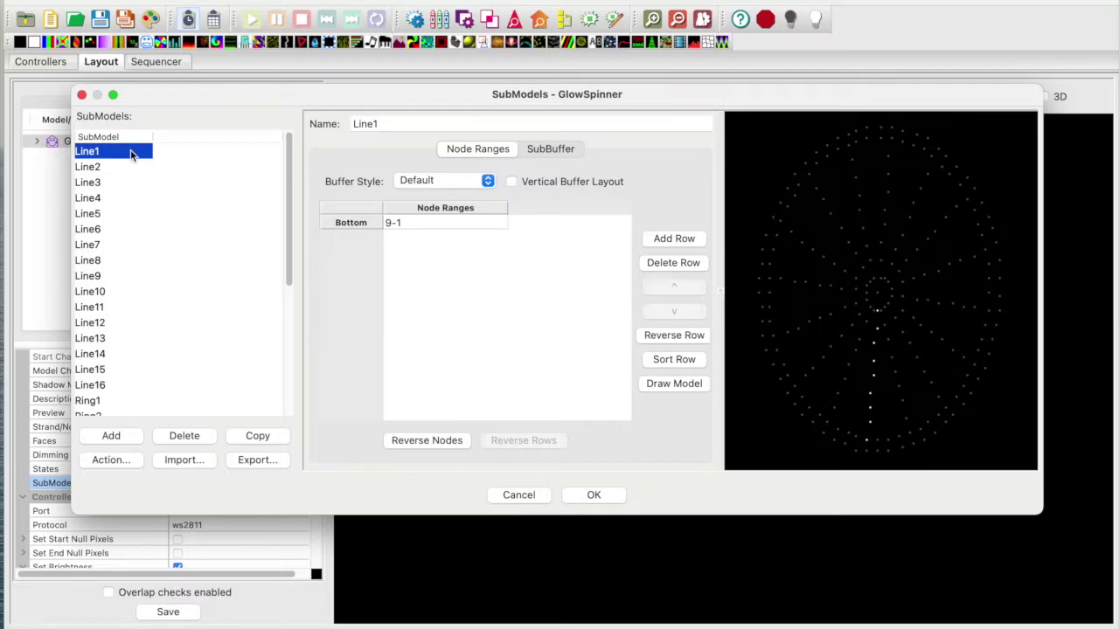
key("Down")
key("Down")
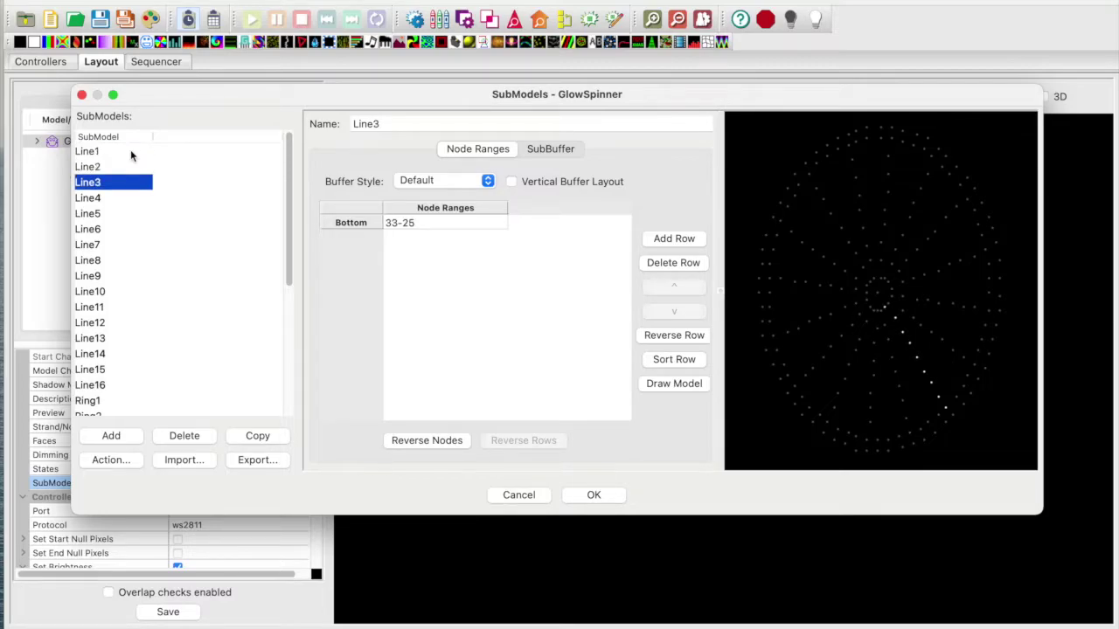
key("Up")
key("Up")
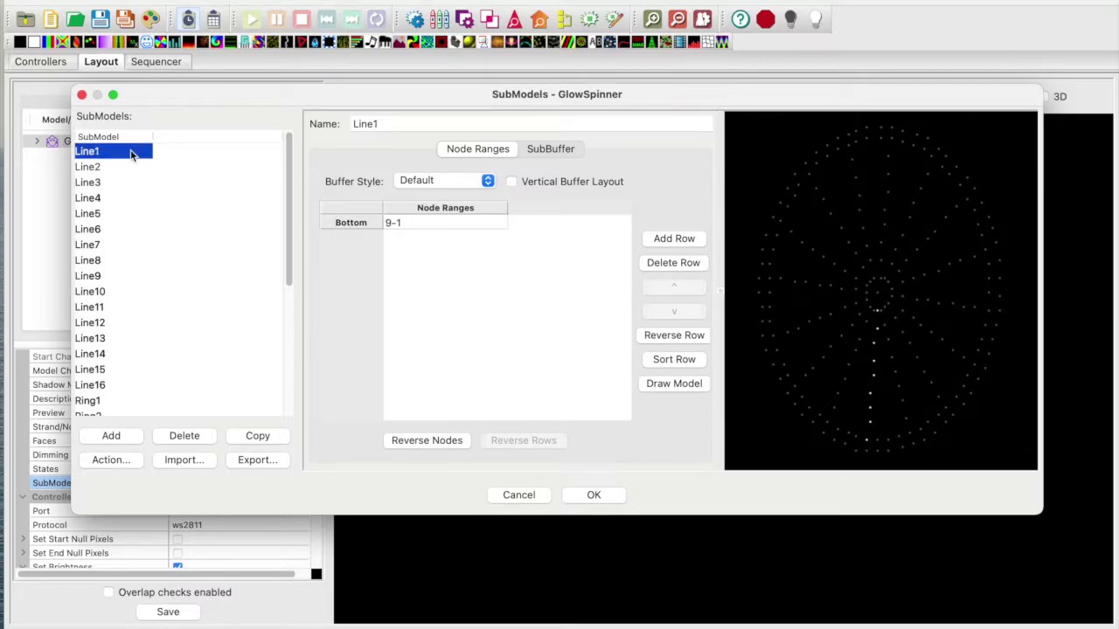
key("Down")
key("Down")
key("Down")
key("Down")
key("Down")
key("Down")
key("Down")
key("Down")
key("Down")
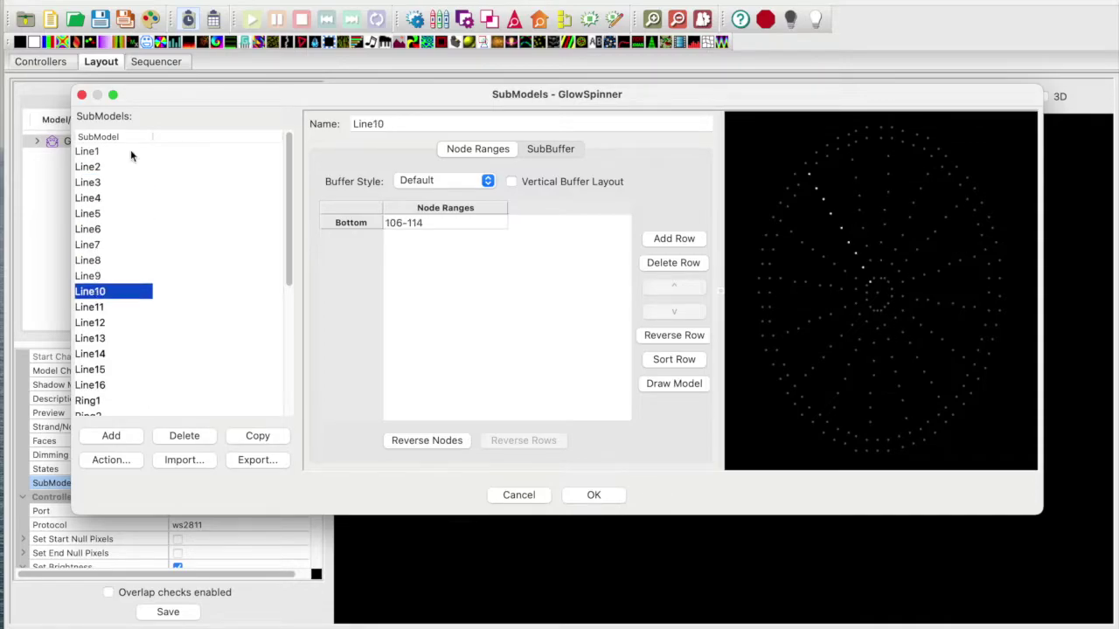
key("Down")
key("Down")
key("Down")
key("Down")
key("Down")
key("Down")
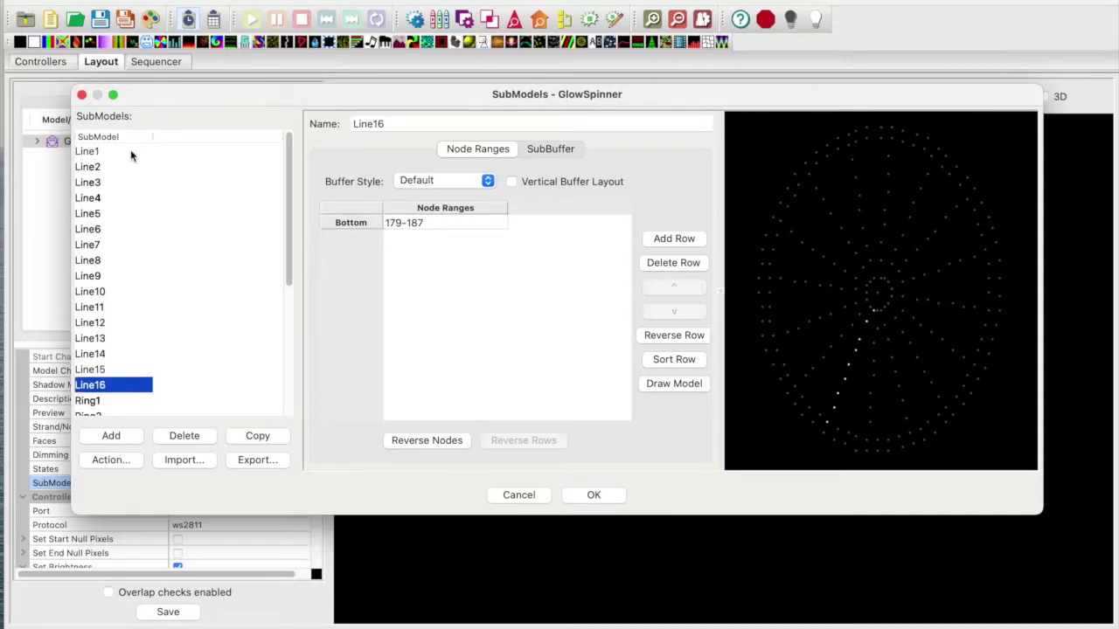
key("Down")
key("Down")
key("Down")
key("Down")
key("Down")
key("Down")
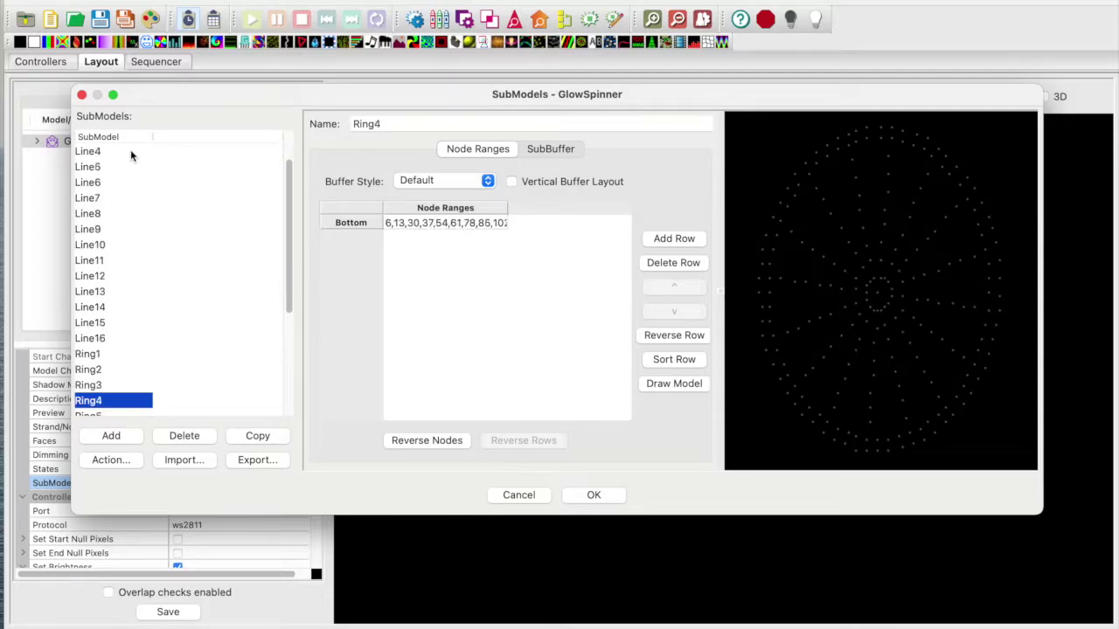
key("Down")
key("Down")
key("Down")
key("Down")
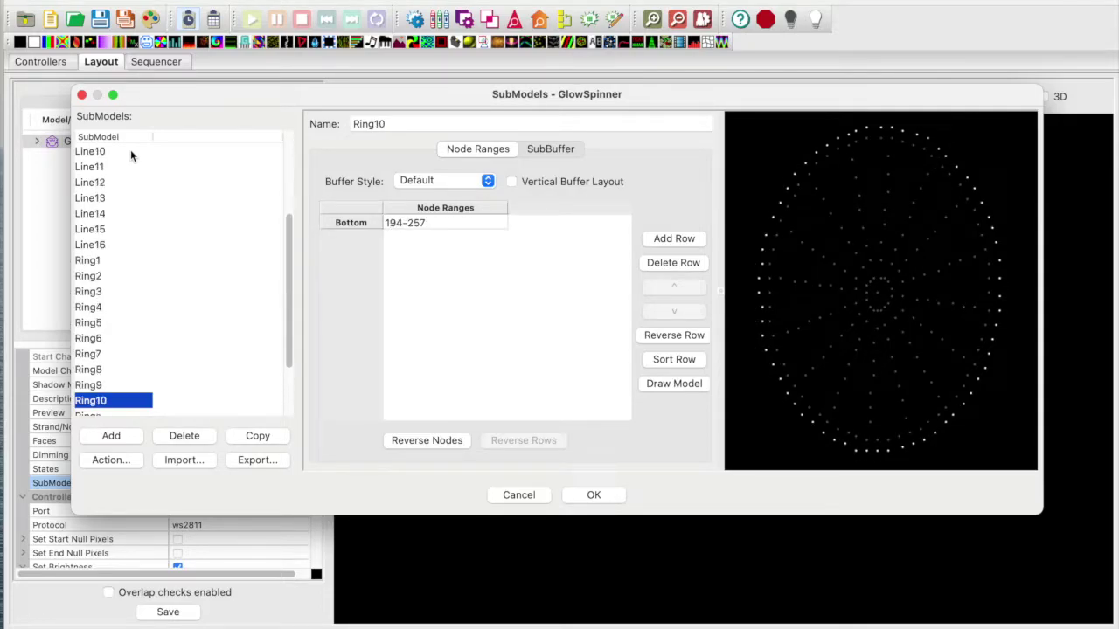
key("Down")
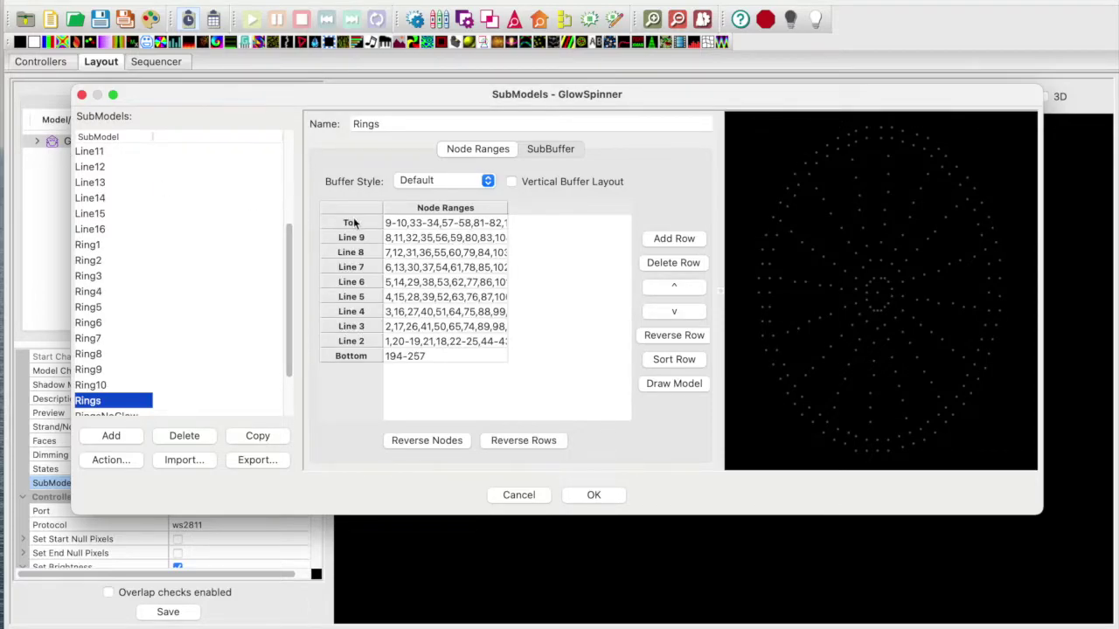
Preview the Rings rows from Top down to the Bottom glow ring and back to Top
left_click(411, 222)
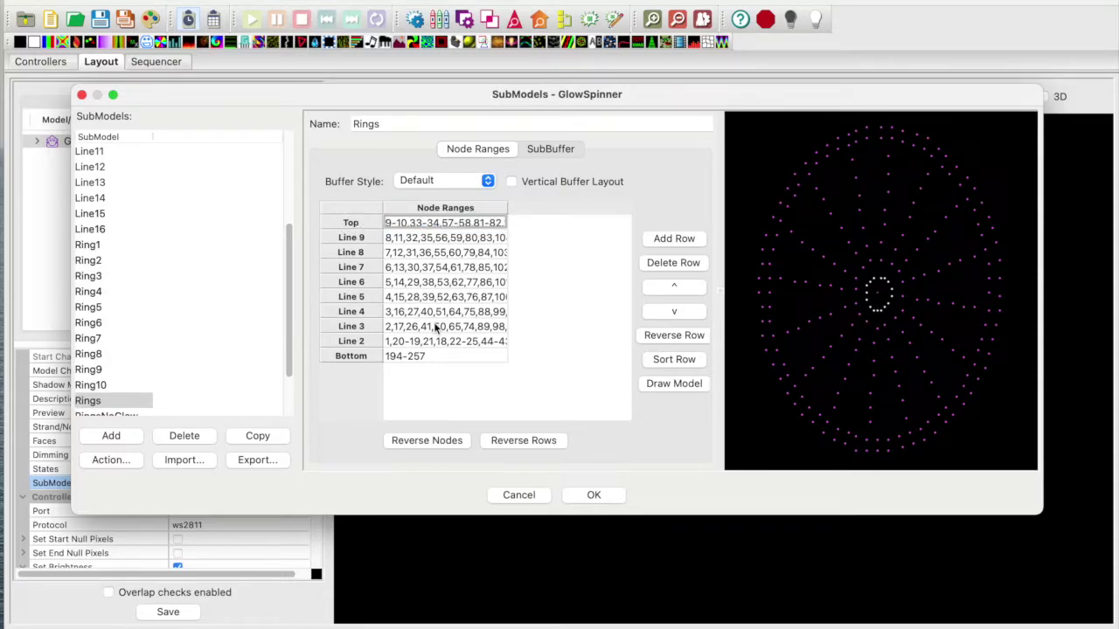
key("Down")
key("Down")
key("Down")
key("Down")
key("Down")
key("Down")
key("Down")
key("Down")
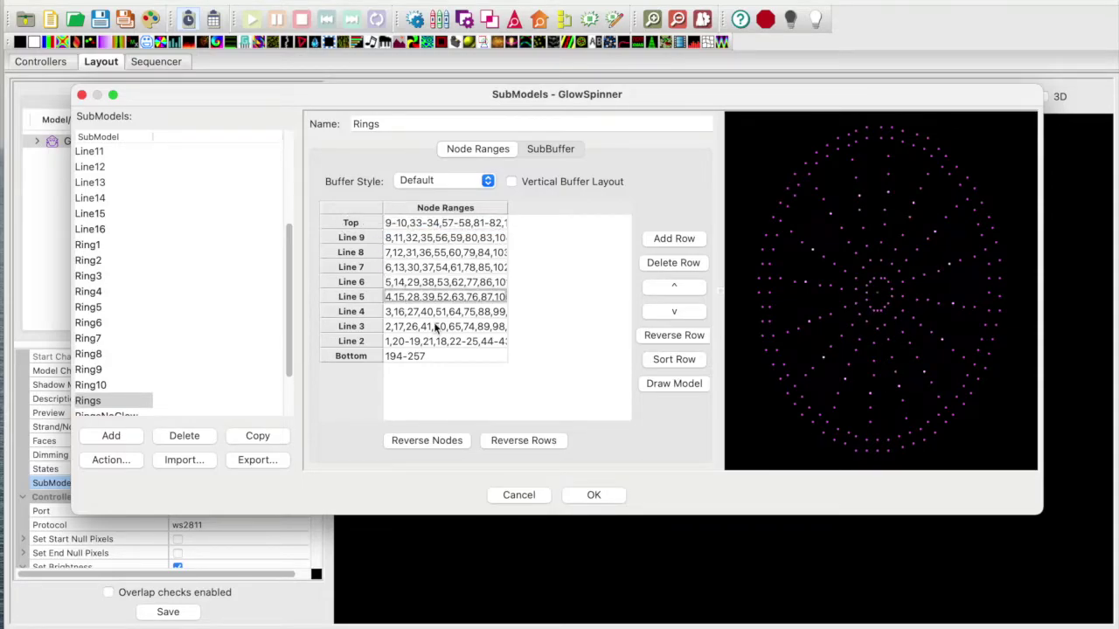
key("Down")
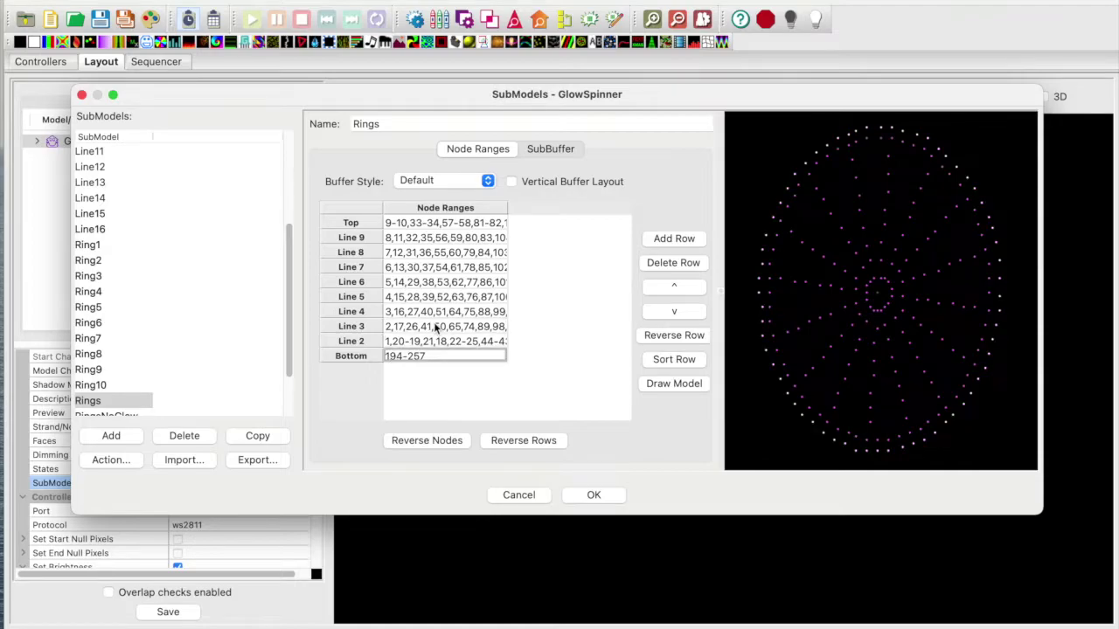
key("Up")
key("Up")
key("Up")
key("Up")
key("Up")
key("Up")
key("Up")
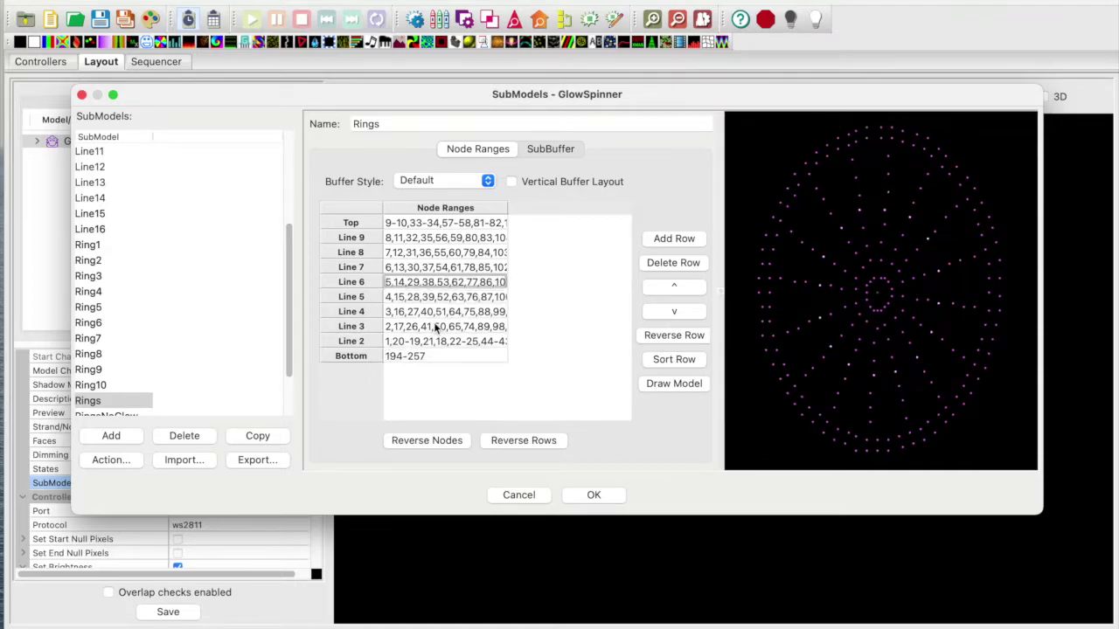
key("Up")
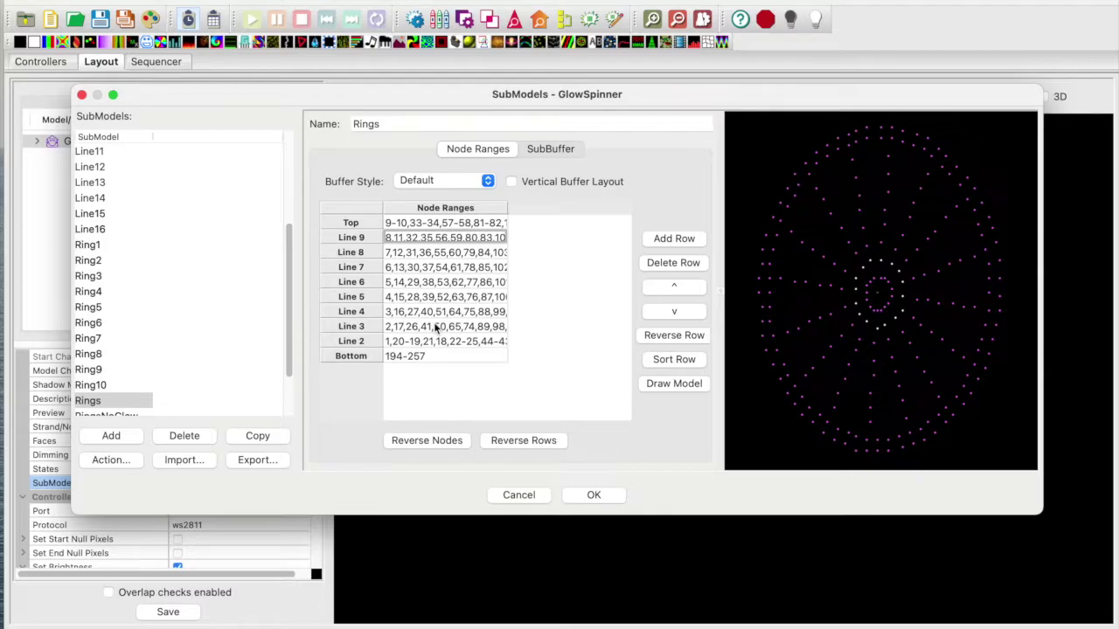
key("Up")
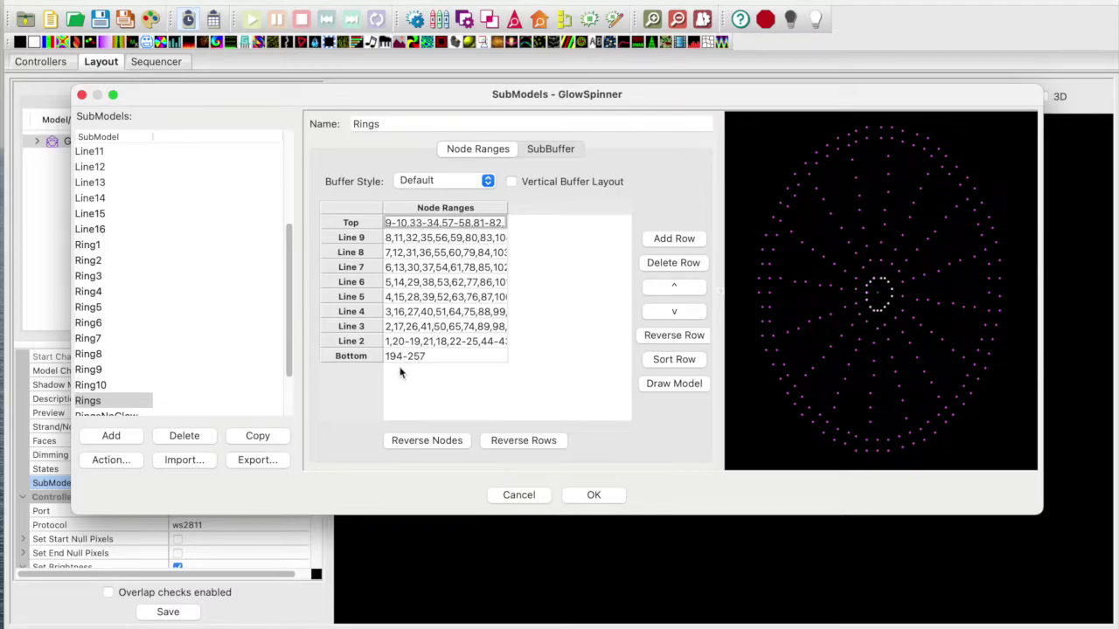
Select the RingsNoGlow submodel and preview its node ranges from Top down to Bottom
scroll(243, 393, "down", 3)
left_click(125, 354, "shift")
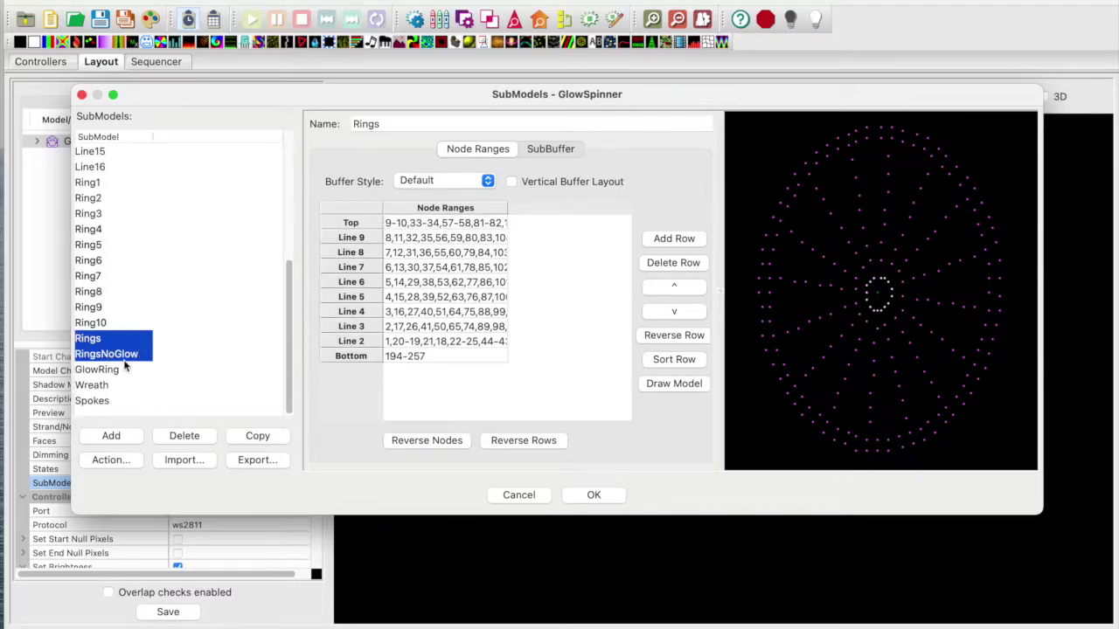
left_click(98, 341)
left_click(96, 355)
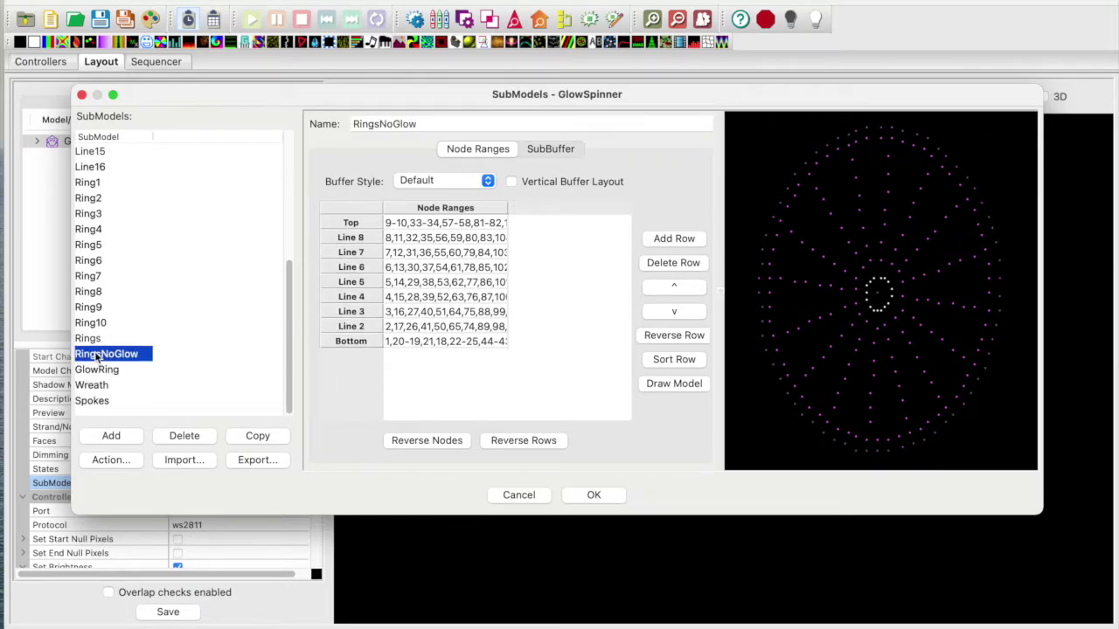
double_click(394, 224)
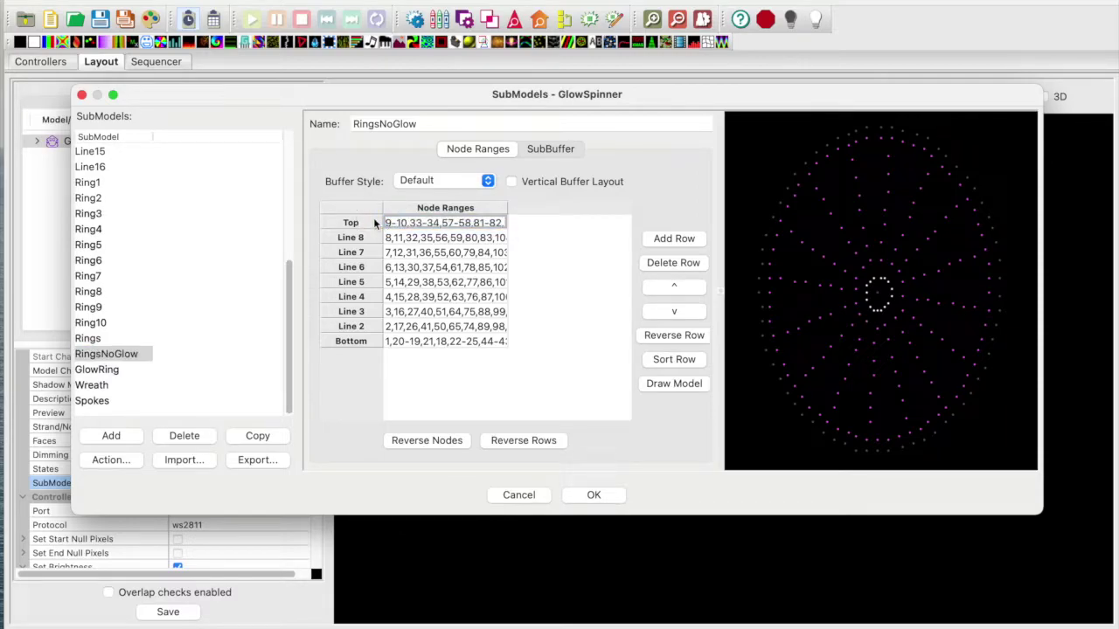
key("Down")
key("Down")
key("Down")
key("Down")
key("Down")
key("Down")
key("Down")
key("Down")
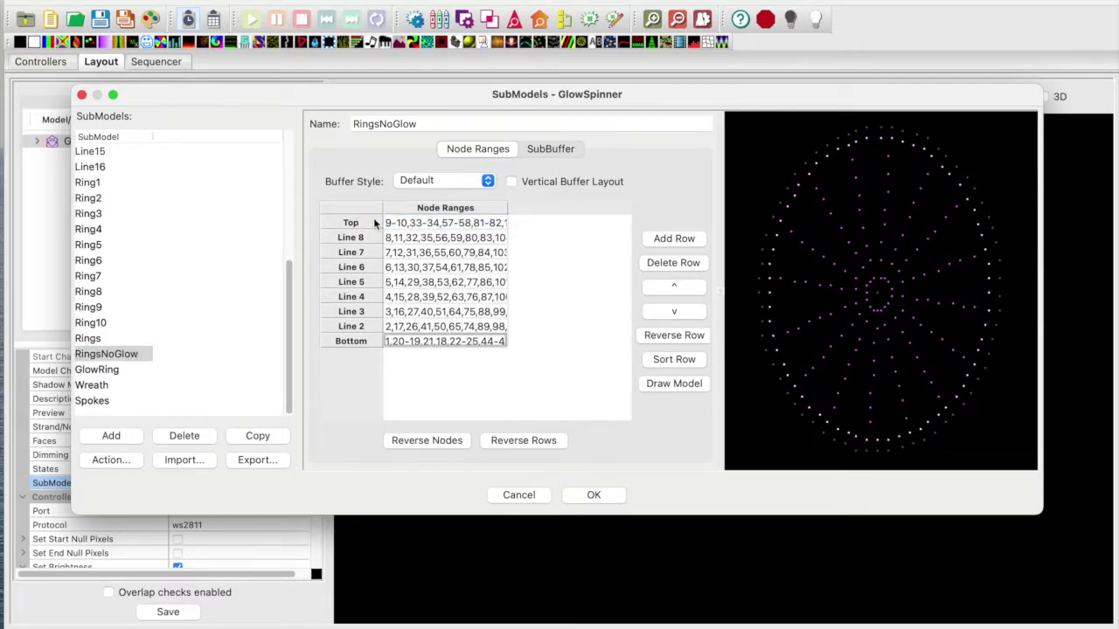
Step through the GlowRing (nodes 194-257) and Wreath submodels to Spokes
left_click(121, 355)
key("Down")
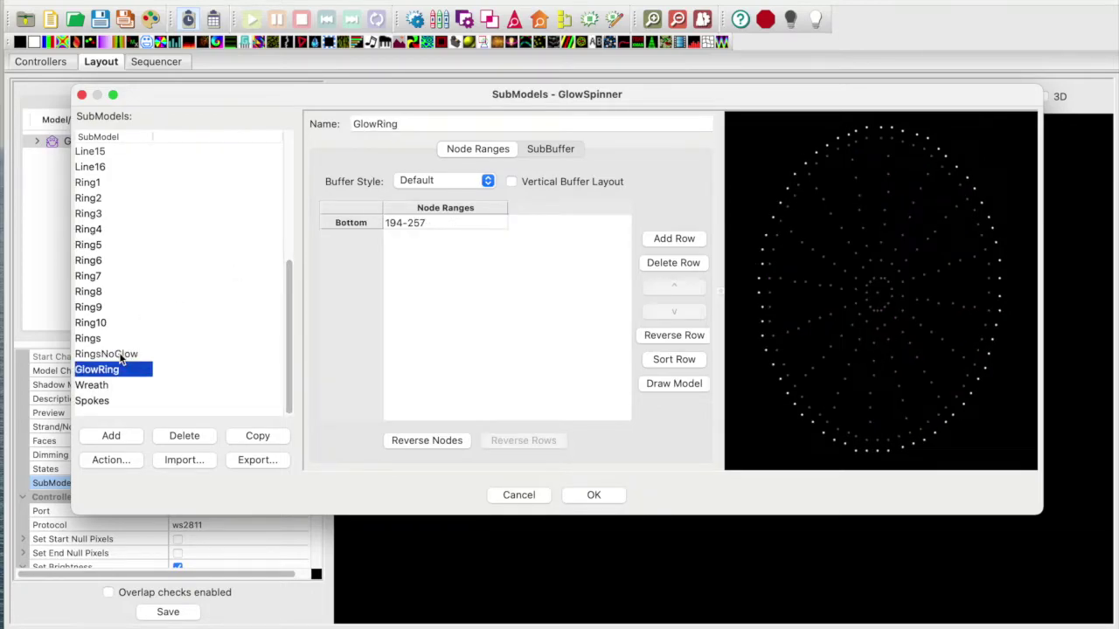
key("Down")
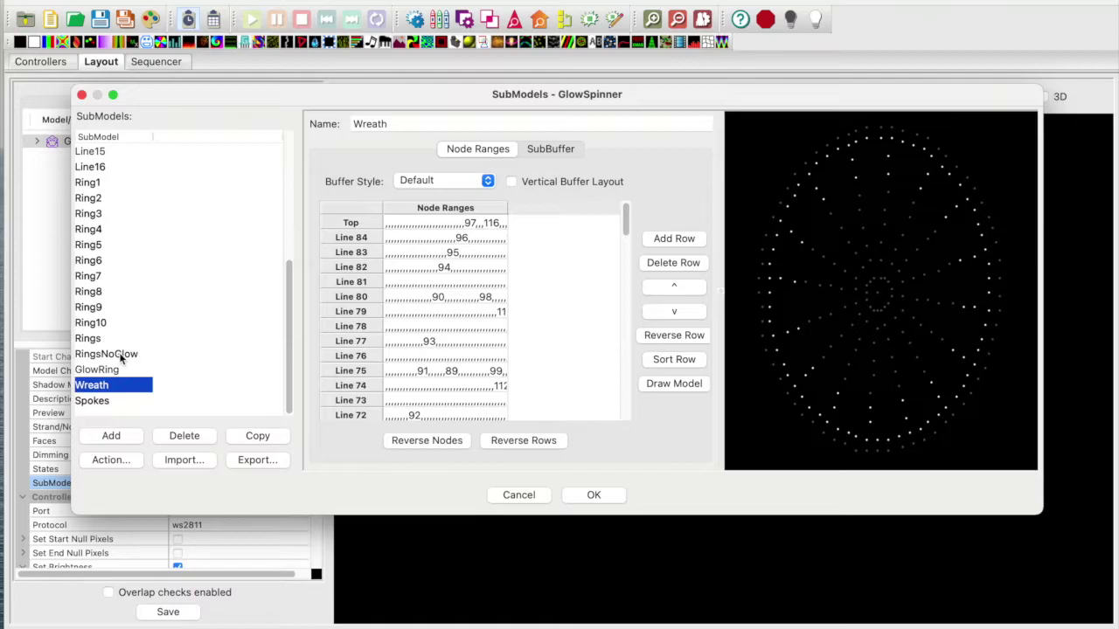
key("Down")
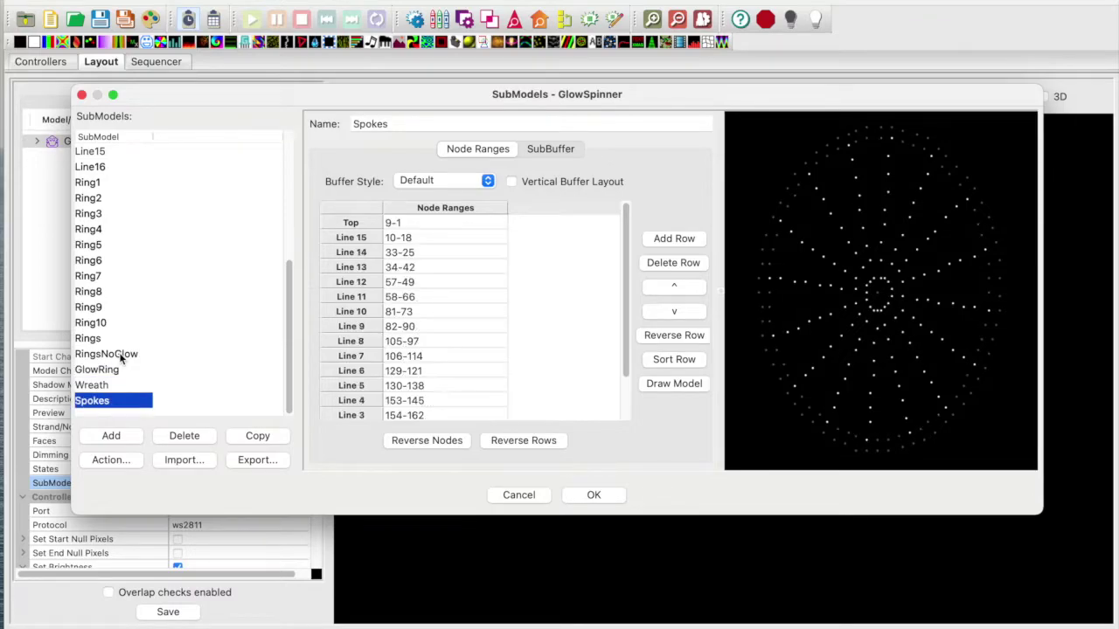
Preview the Spokes ranges from Top (9-1) down to Bottom, then cancel the editor
left_click(371, 223)
left_click(412, 223)
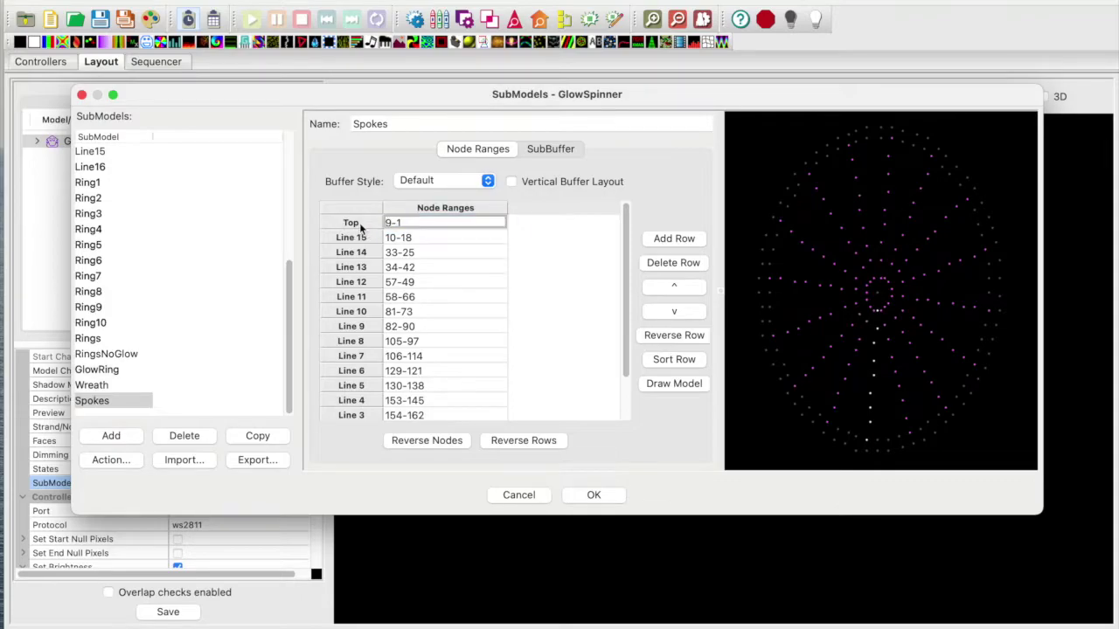
key("Down")
key("Down")
key("Down")
key("Down")
key("Down")
key("Down")
key("Down")
key("Down")
key("Down")
key("Down")
key("Down")
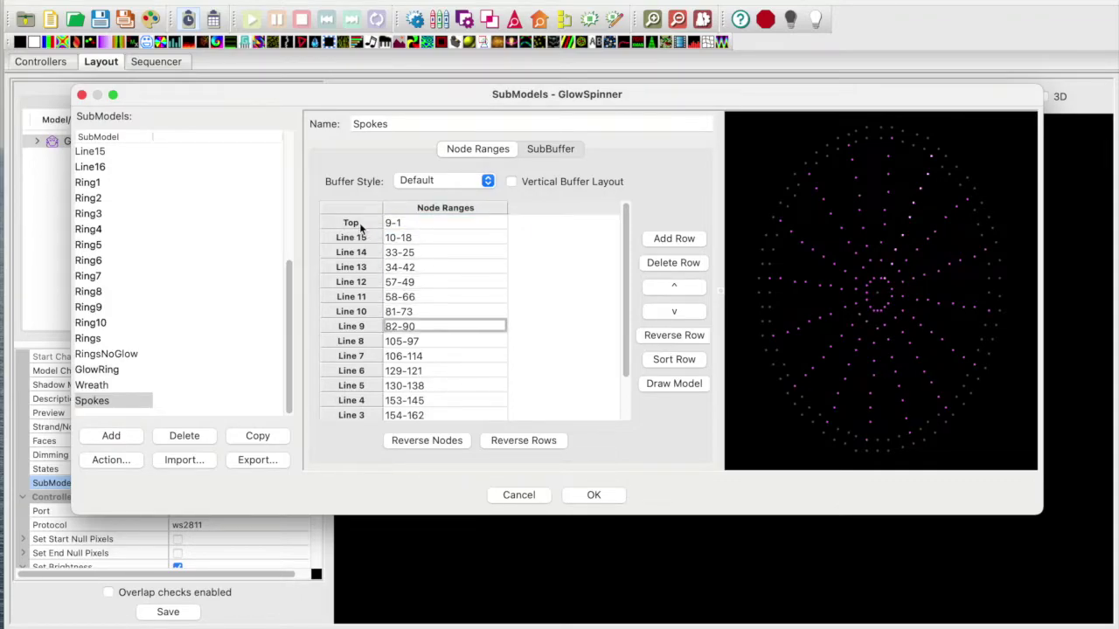
key("Down")
key("Down")
key("Down")
key("Down")
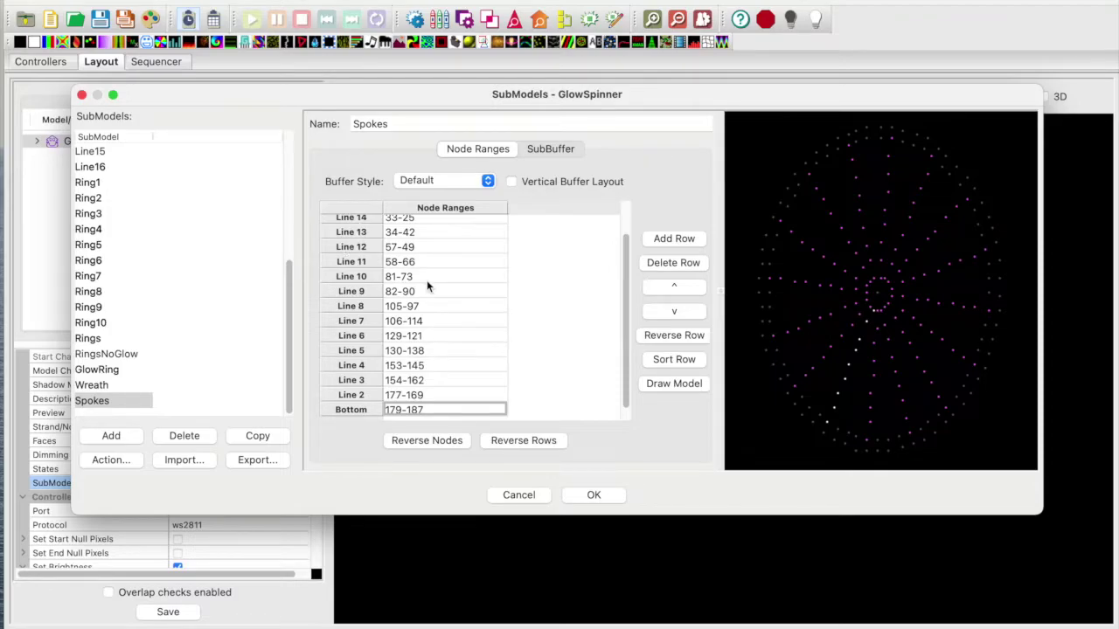
left_click(518, 494)
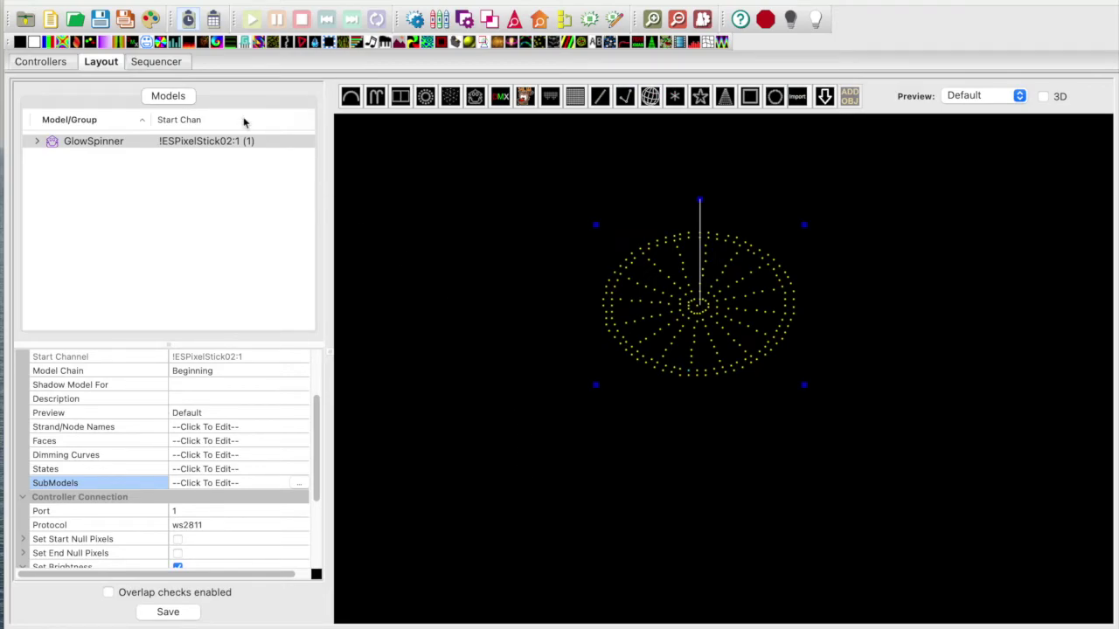
In the Sequencer, expand GlowSpinner to show its GlowRing, Spokes, Rings and RingsNoGlow rows
left_click(162, 62)
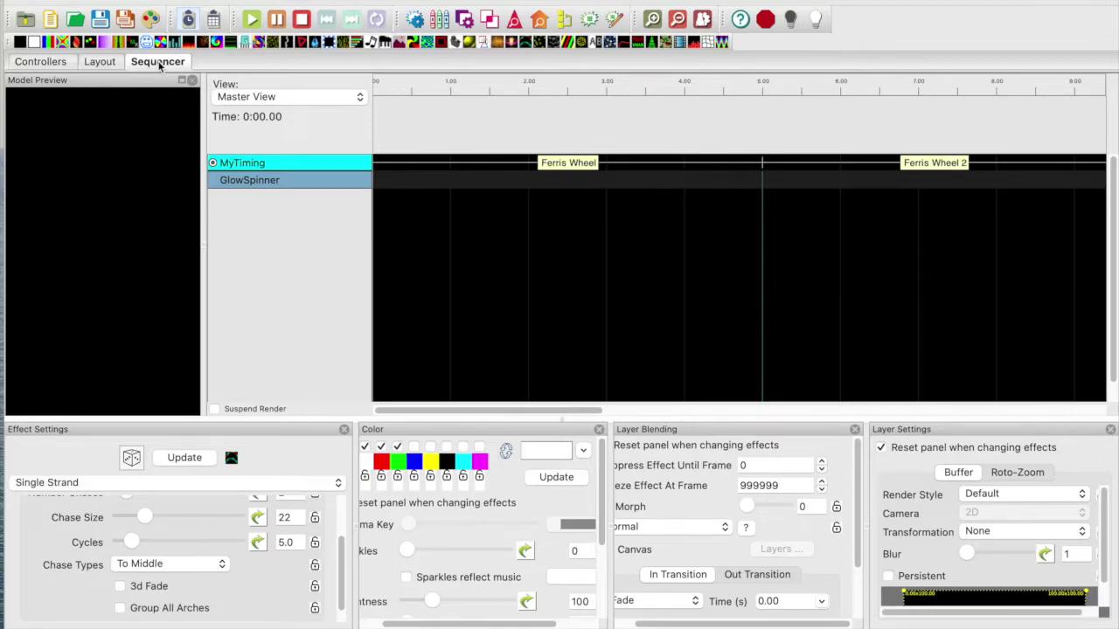
left_click(245, 186)
double_click(245, 186)
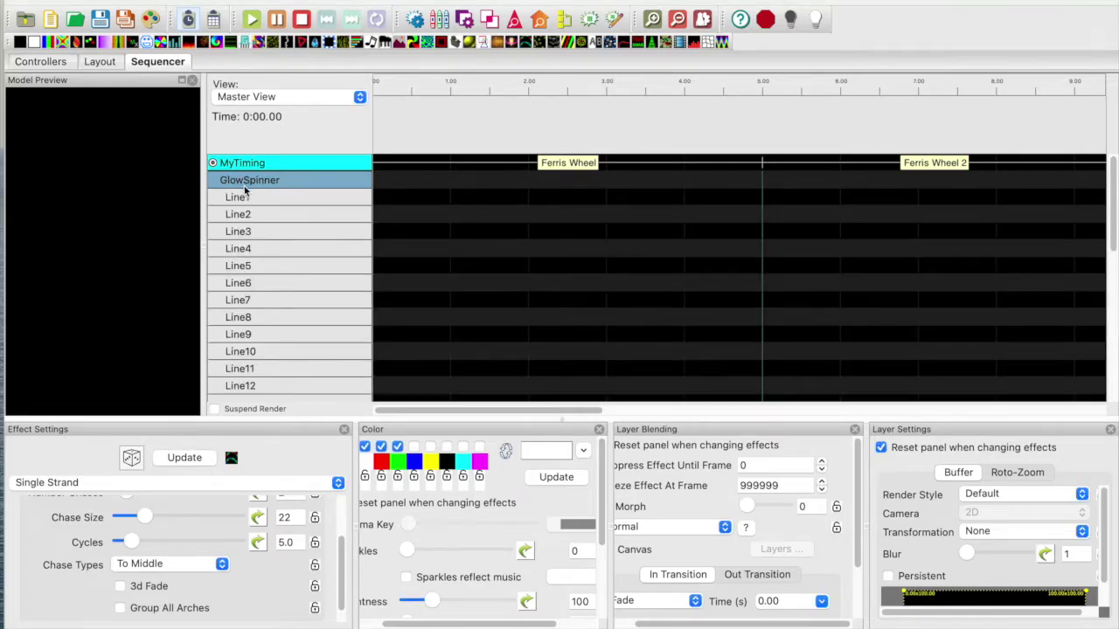
scroll(278, 274, "down", 8)
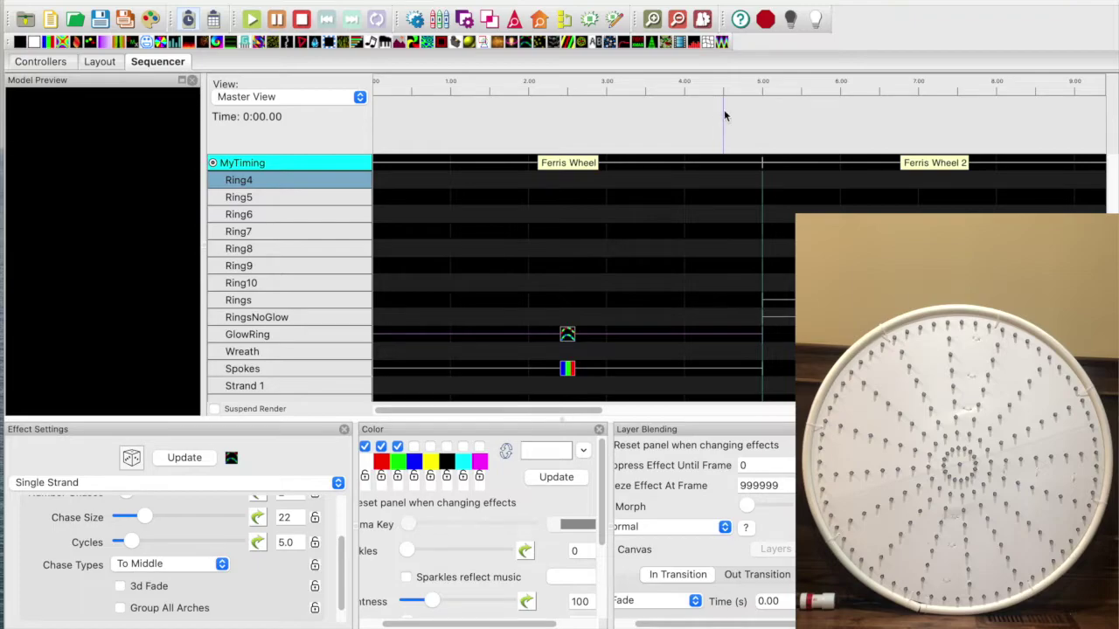
Enable output to the physical spinner and play the GlowRing and Ferris Wheel 2 Rings effects
left_click(818, 22)
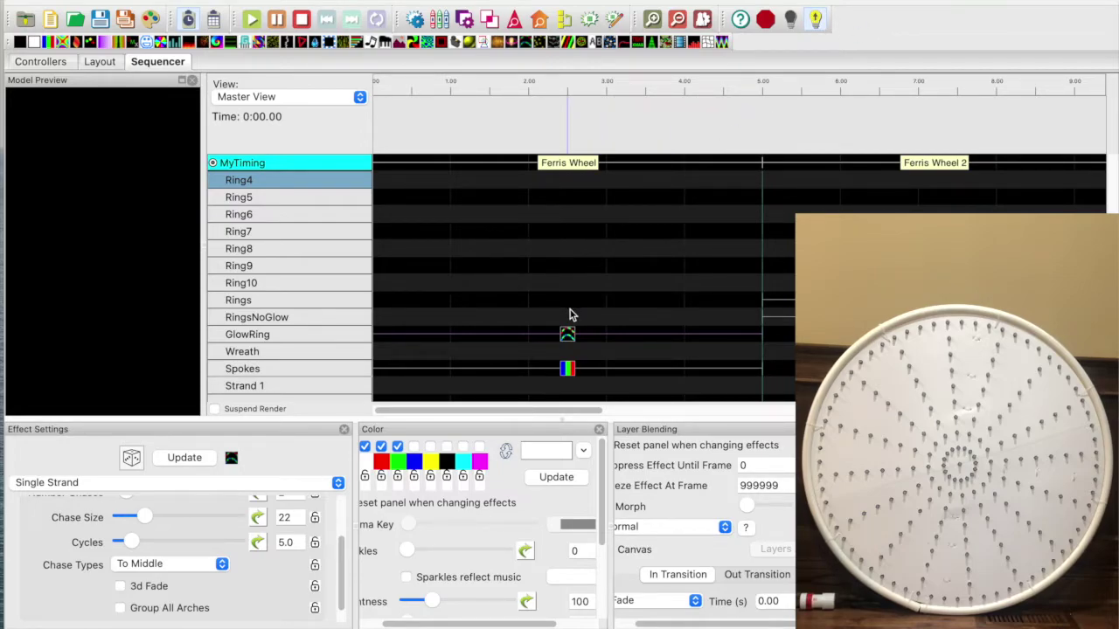
left_click(567, 339)
left_click(567, 340)
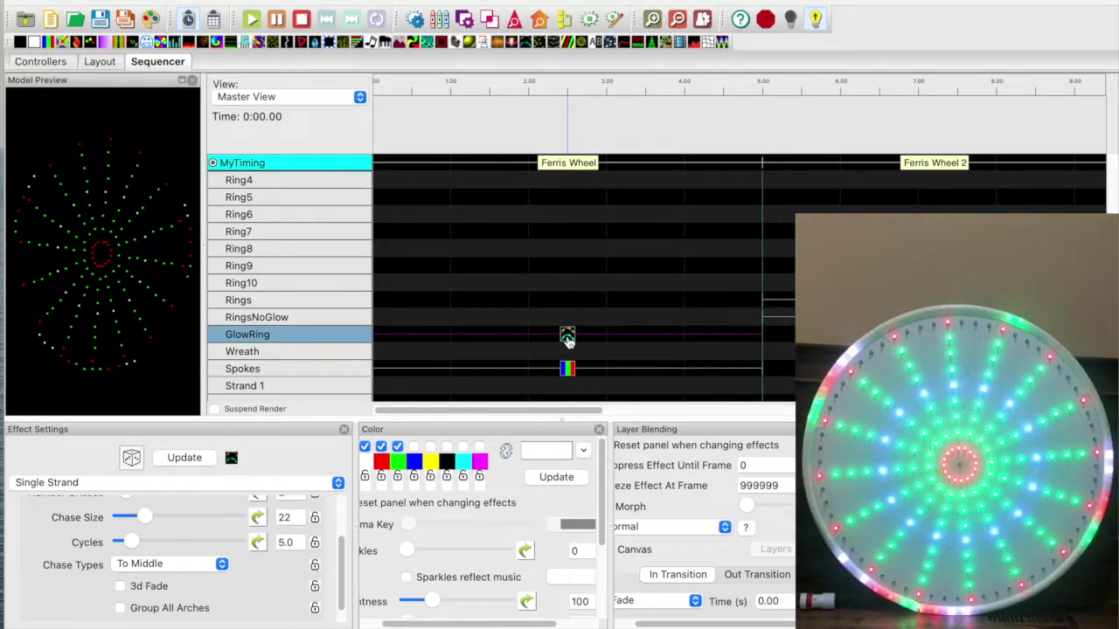
left_click(568, 340)
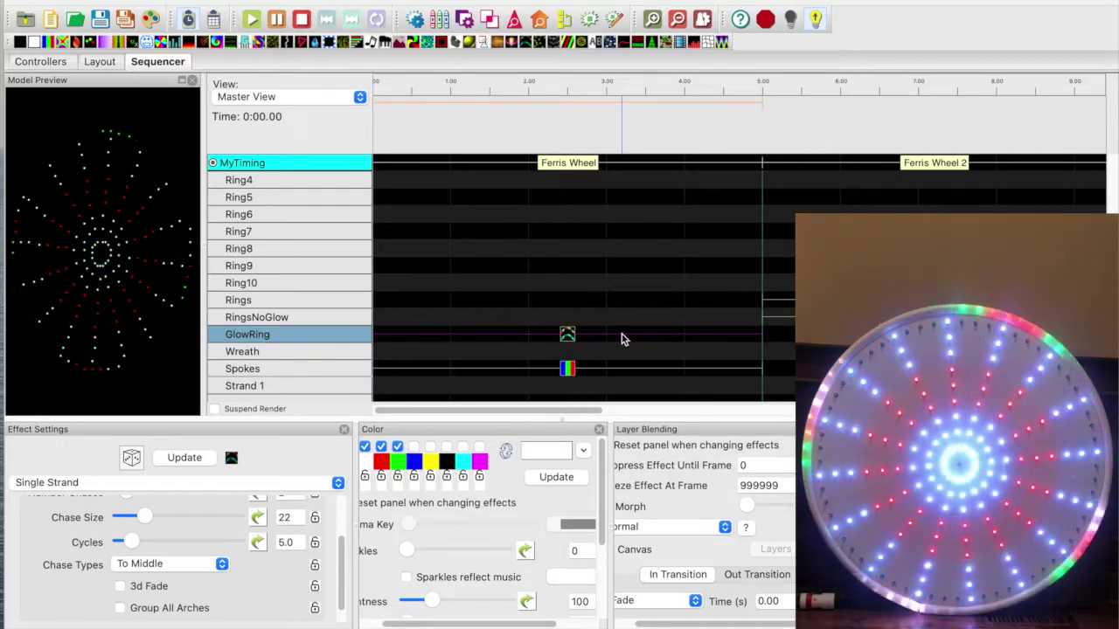
scroll(686, 334, "right", 5)
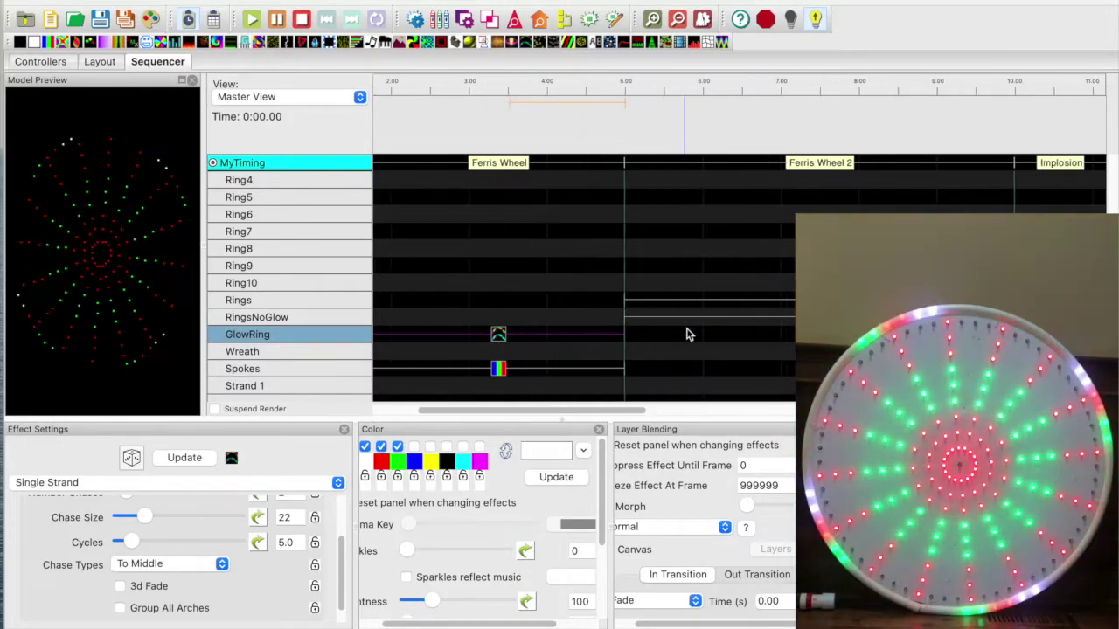
scroll(687, 333, "right", 2)
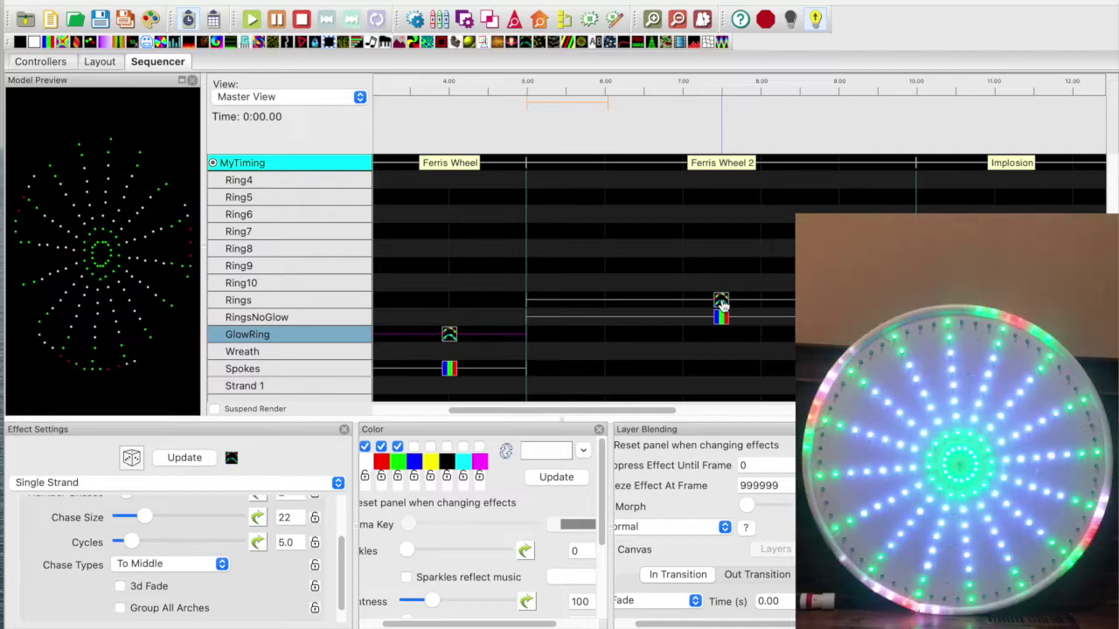
left_click(722, 303)
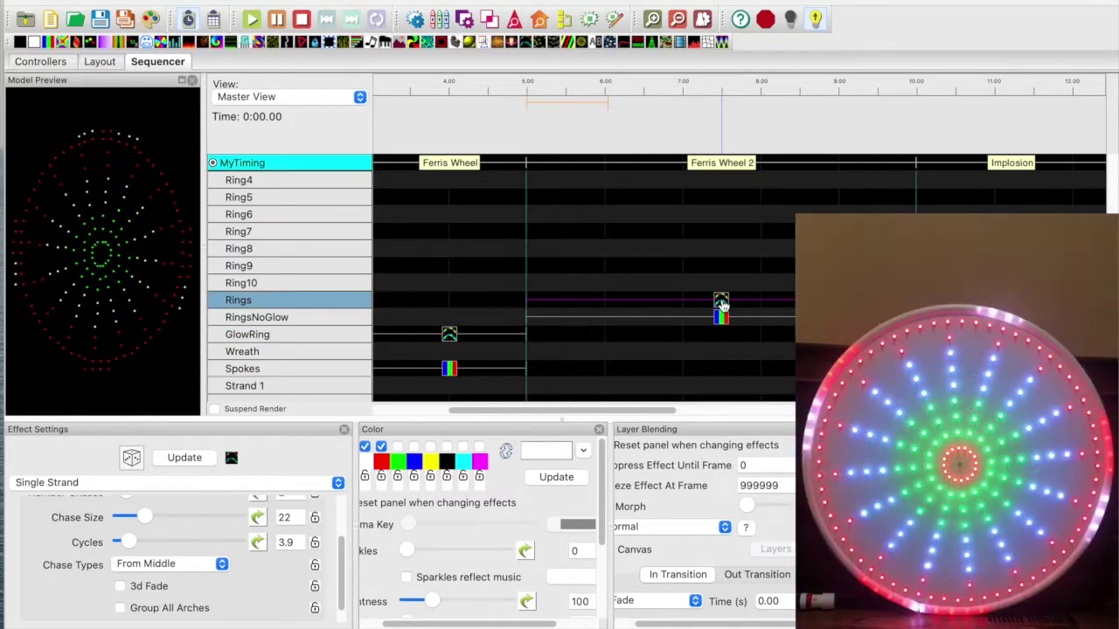
Select the Implosion section from 10 s on the ruler and play only that range
scroll(722, 304, "right", 10)
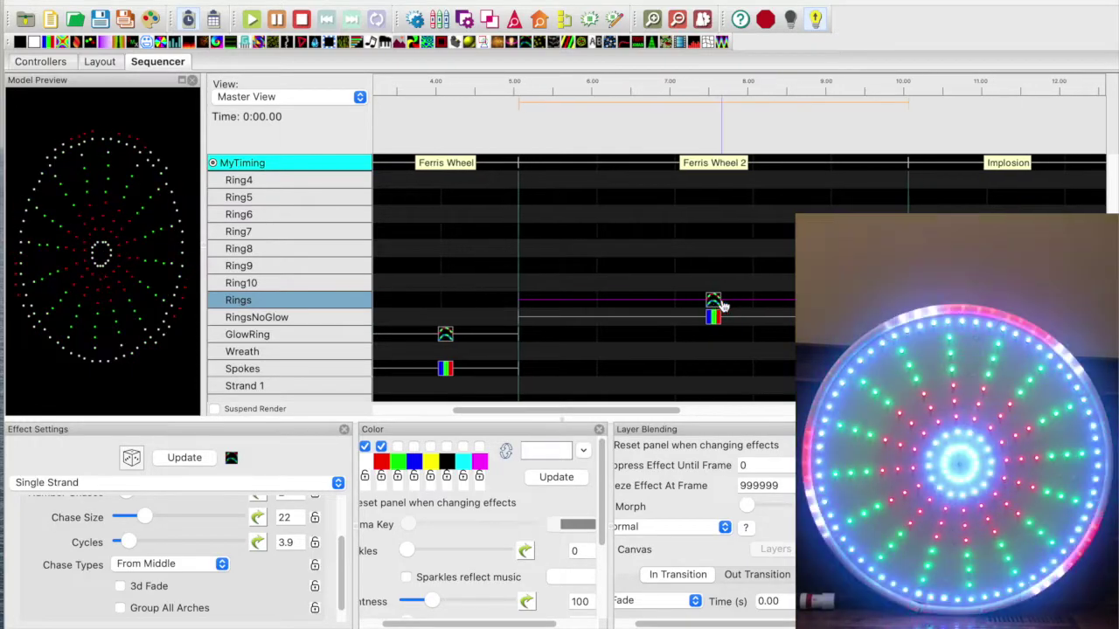
scroll(722, 306, "right", 1)
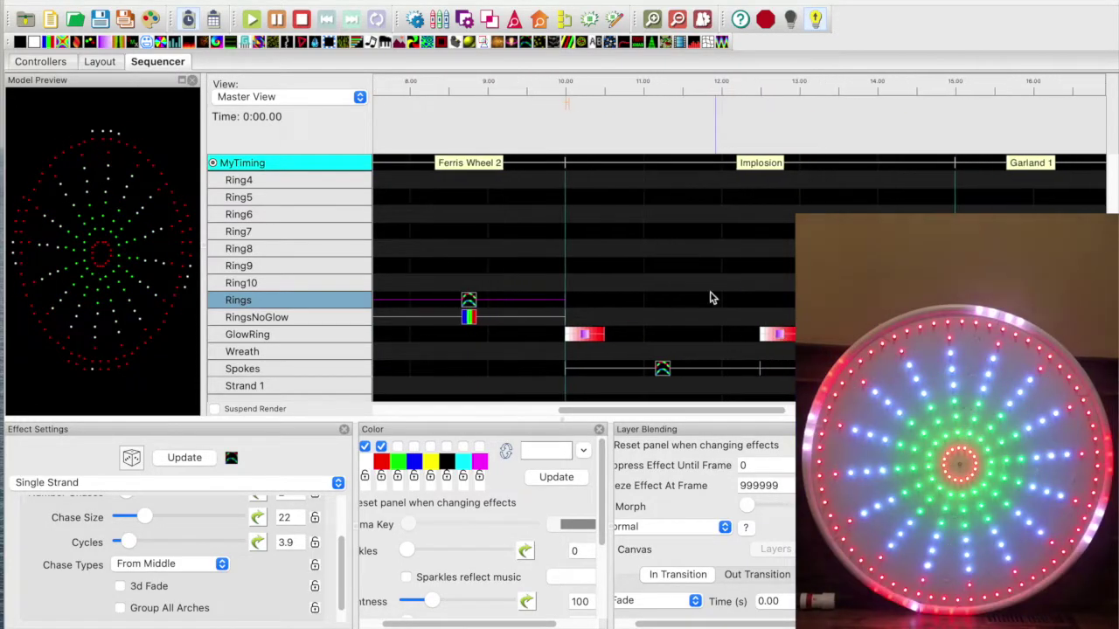
left_click(567, 141)
left_click_drag(566, 142, 956, 194)
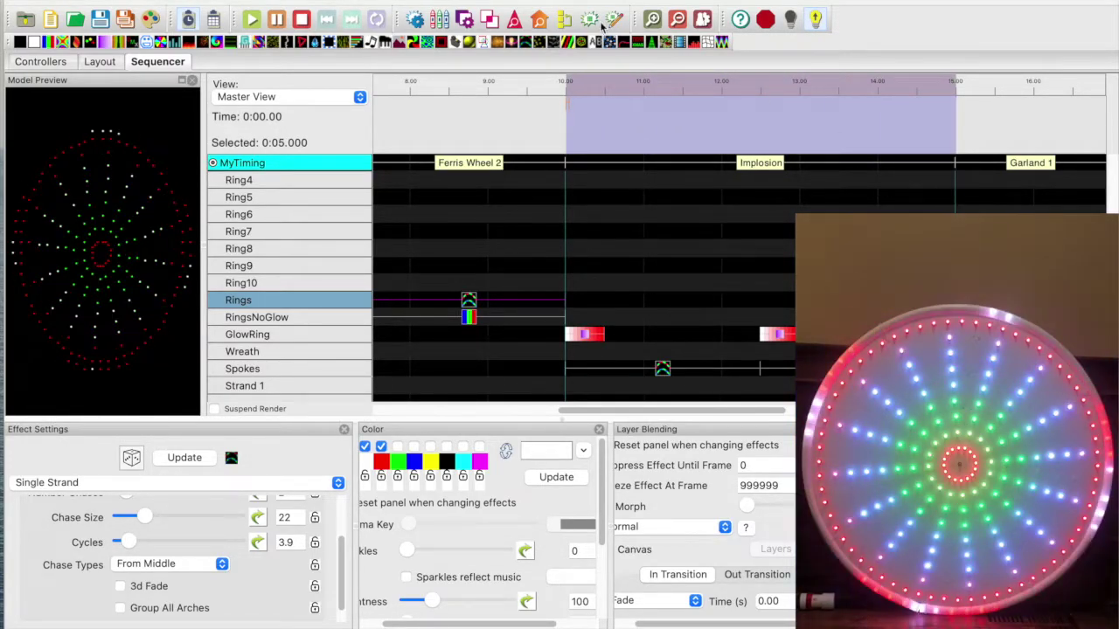
left_click(300, 20)
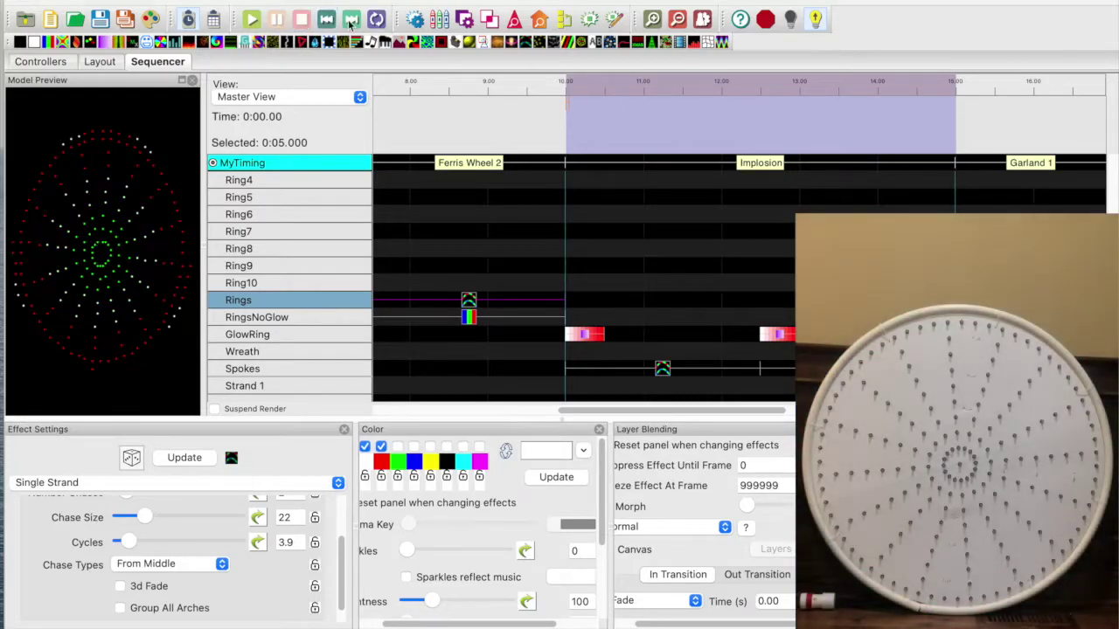
left_click(376, 19)
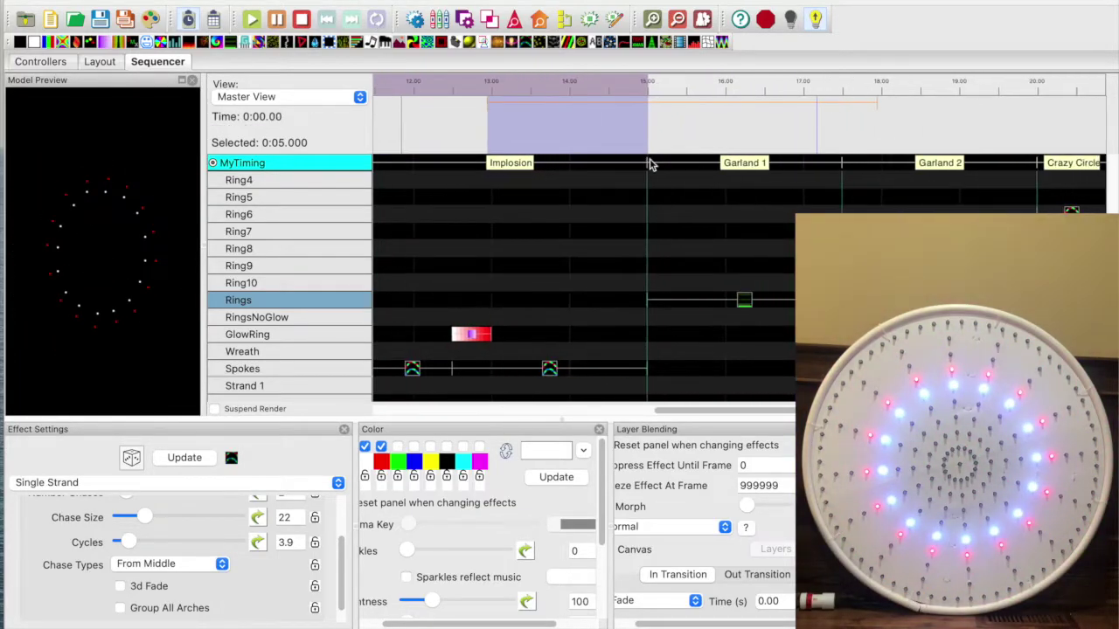
Stop playback, then play the Garland effect on Rings and Crazy Circles on Ring9
left_click(575, 137)
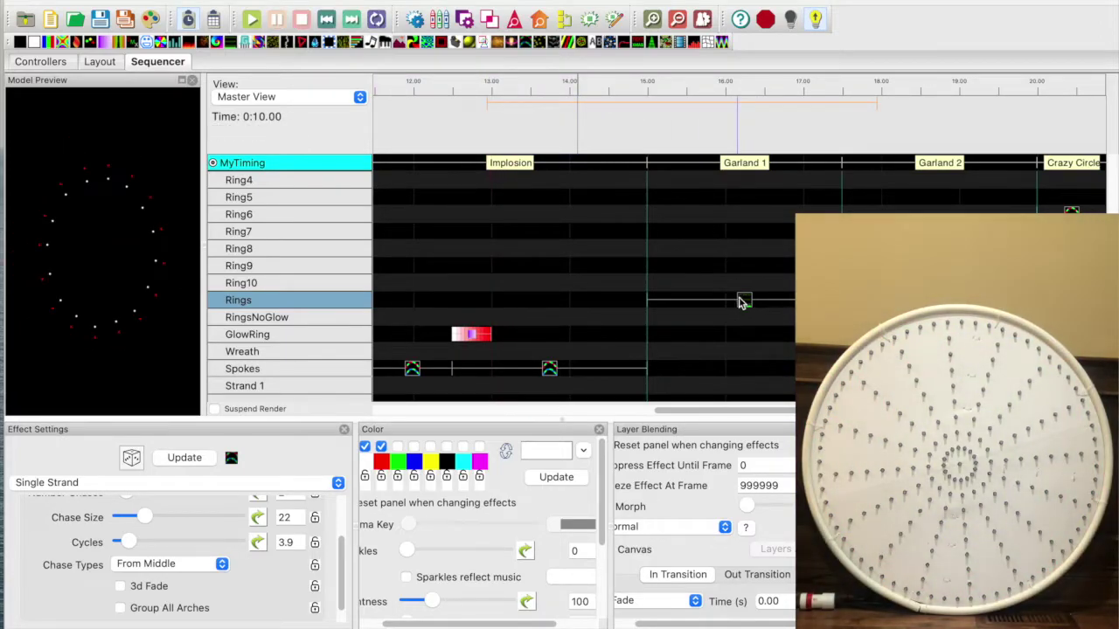
left_click(740, 301)
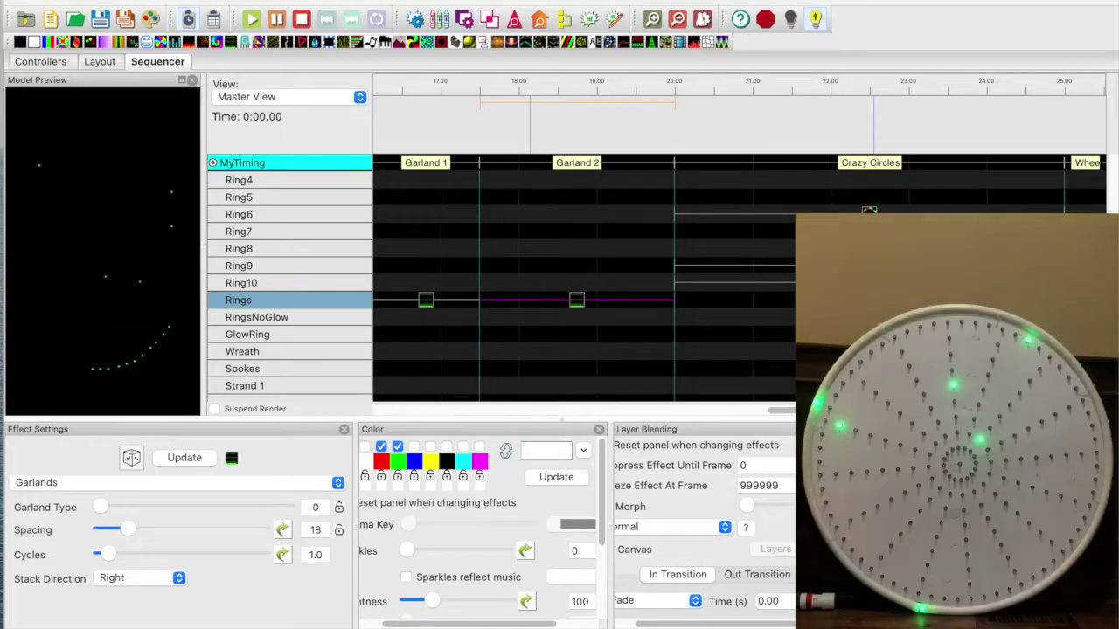
left_click(735, 265)
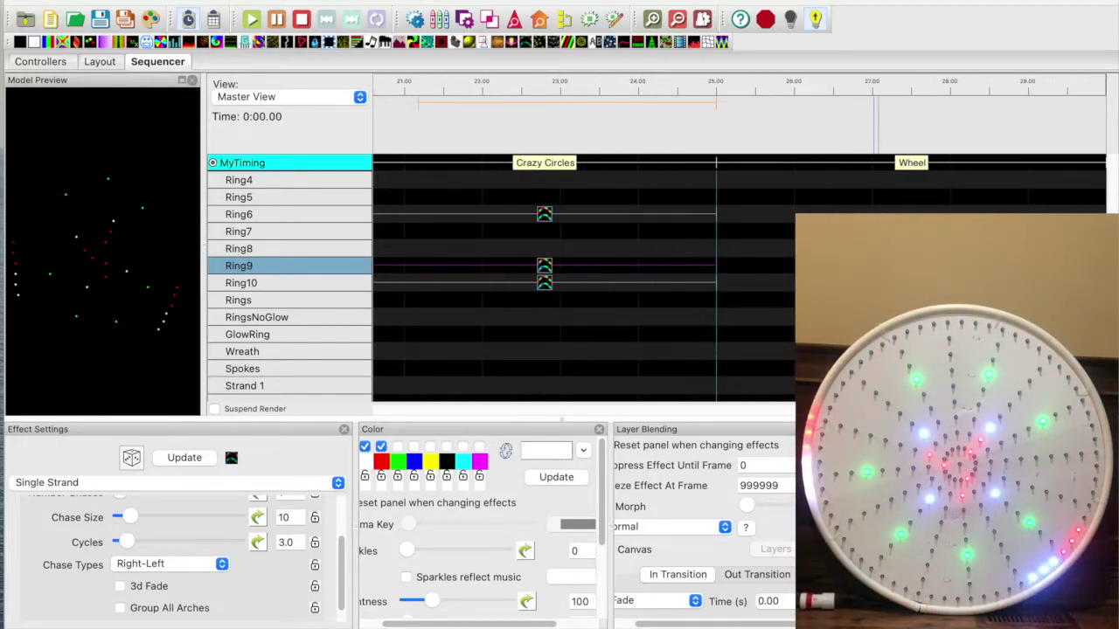
Select the 5-second Wheel section from 25 s on the ruler and play it
scroll(769, 172, "up", 8)
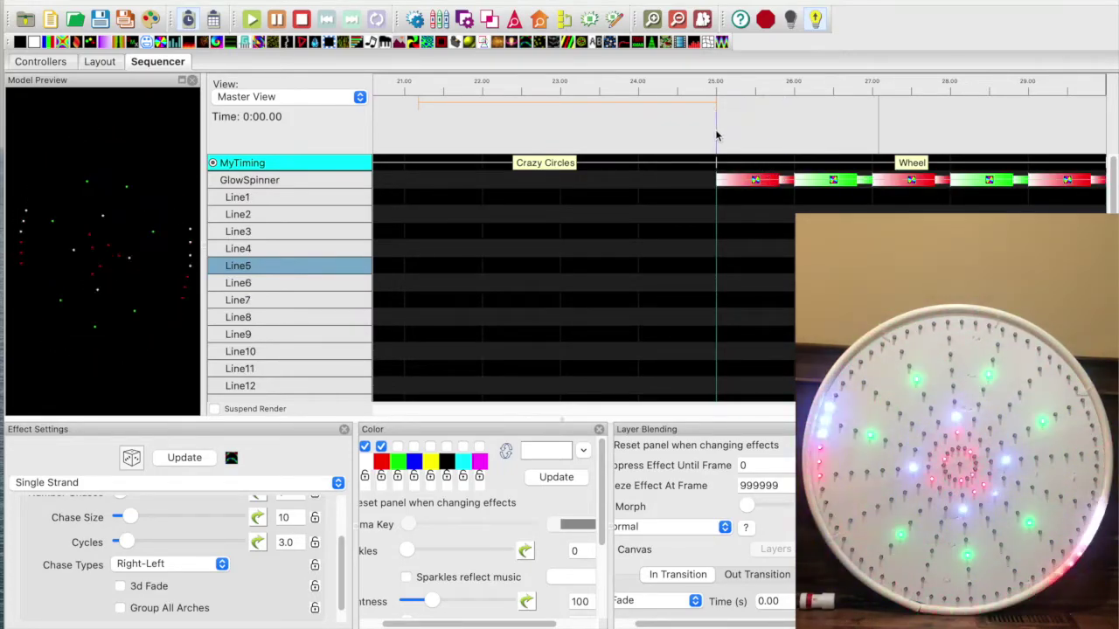
left_click_drag(716, 136, 1107, 151)
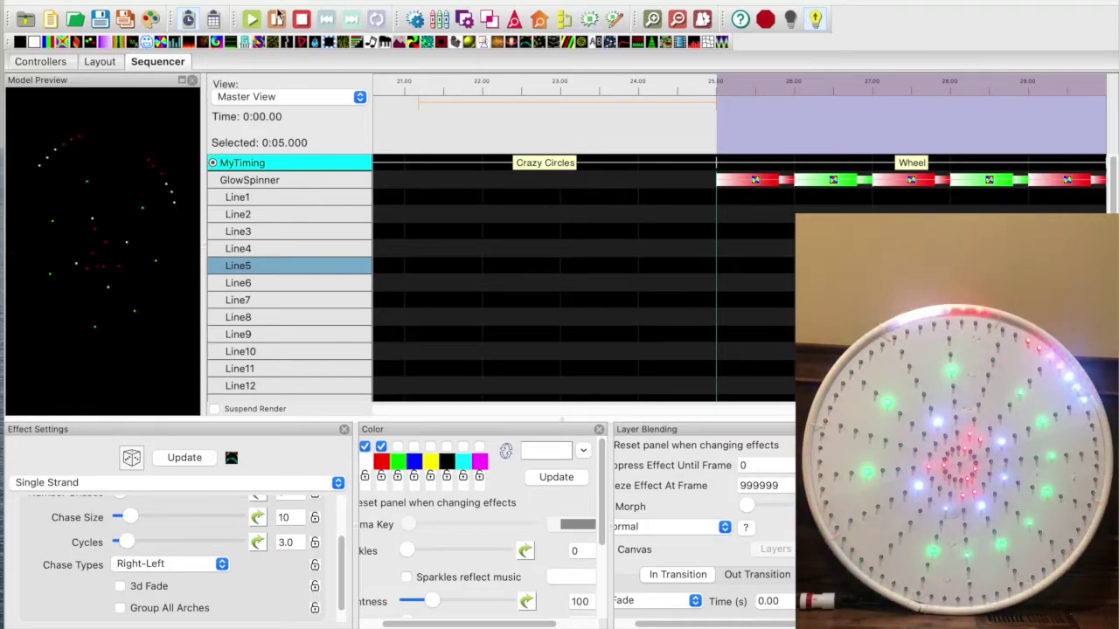
left_click(376, 20)
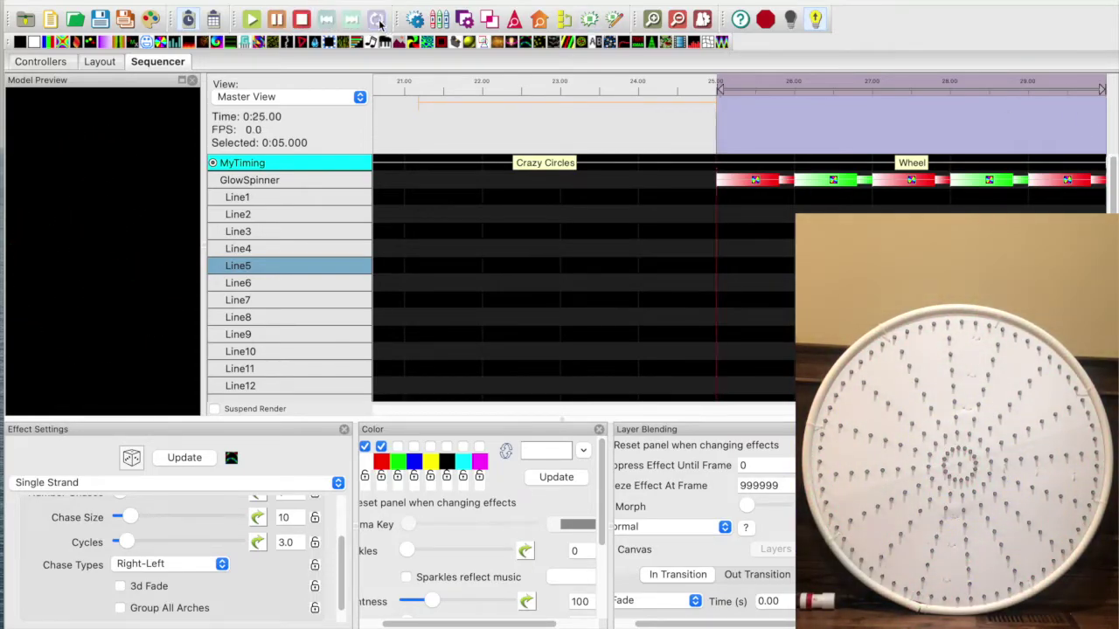